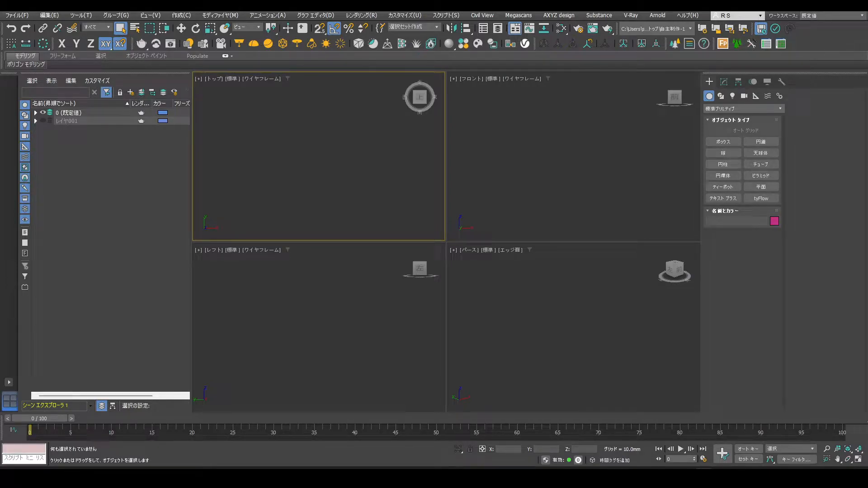
# - Draw a box in the Top viewport about 984 mm long, 2067 mm wide and 467 mm high
pyautogui.click(723, 142)
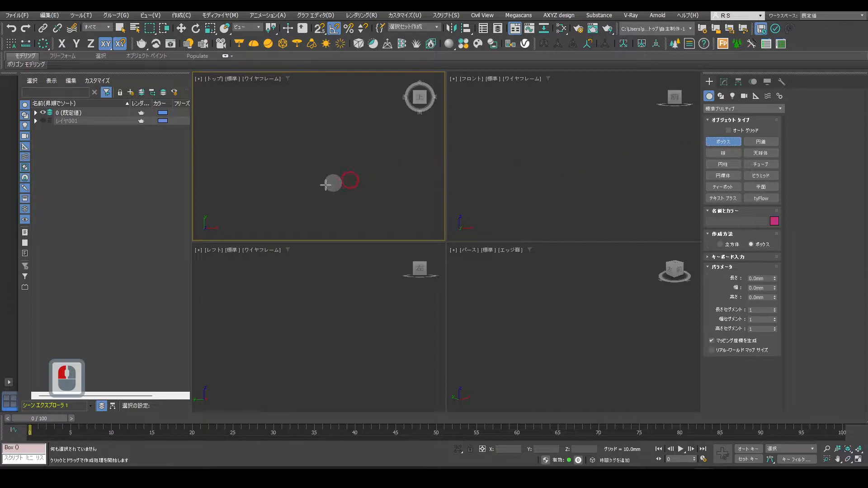
pyautogui.moveTo(276, 196); pyautogui.dragTo(370, 151)
pyautogui.click(378, 138)
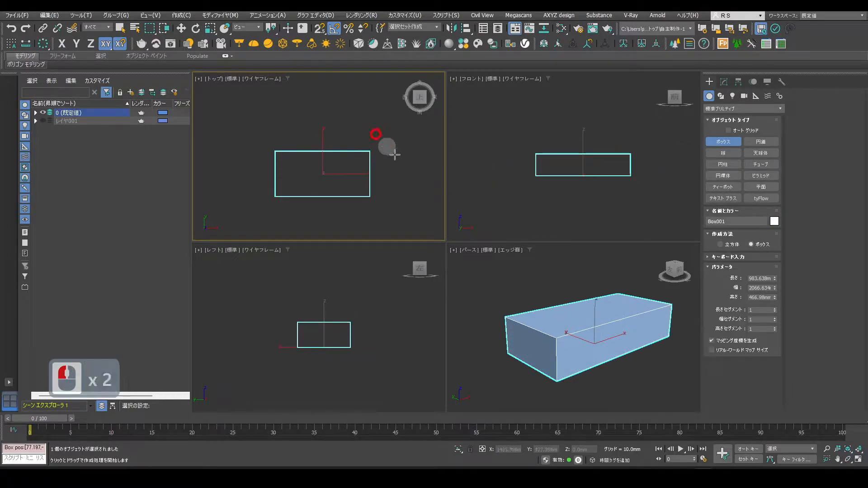
# - Set the box's length to 1000 mm, width to 2000 mm and height to 500 mm, and maximize the perspective viewport
pyautogui.doubleClick(759, 277)
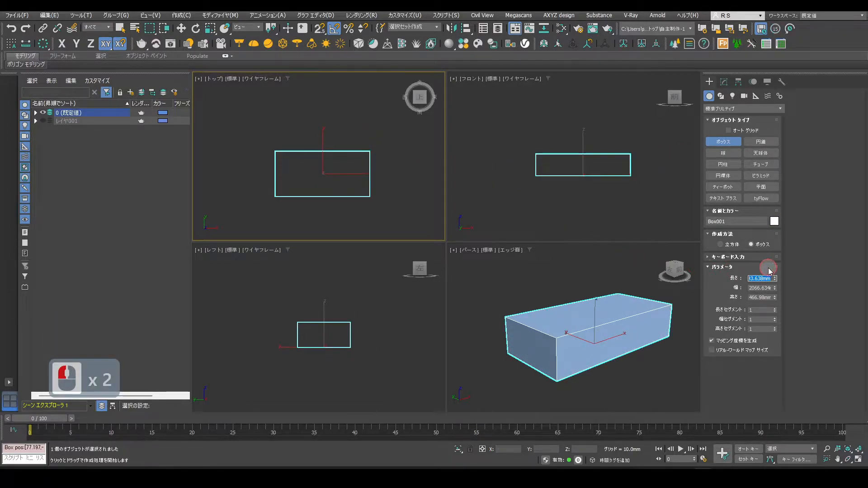
pyautogui.write('1000')
pyautogui.press('Tab')
pyautogui.write('2000')
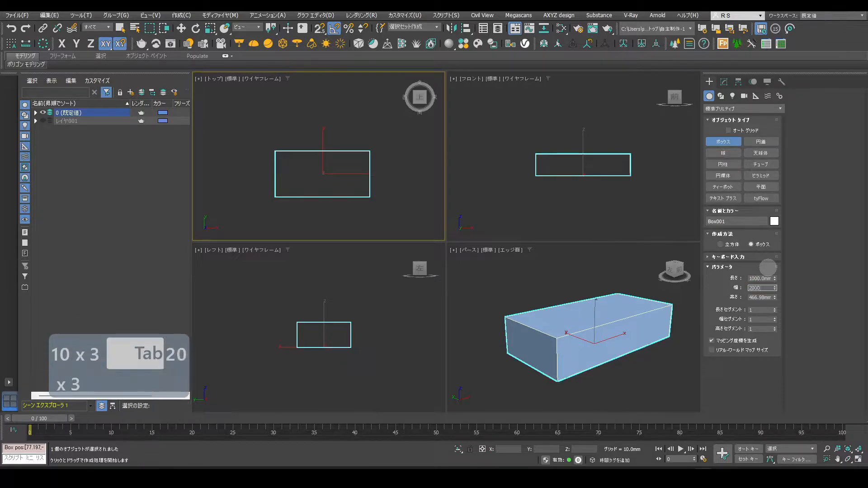
pyautogui.press('Tab')
pyautogui.write('500')
pyautogui.press('Return')
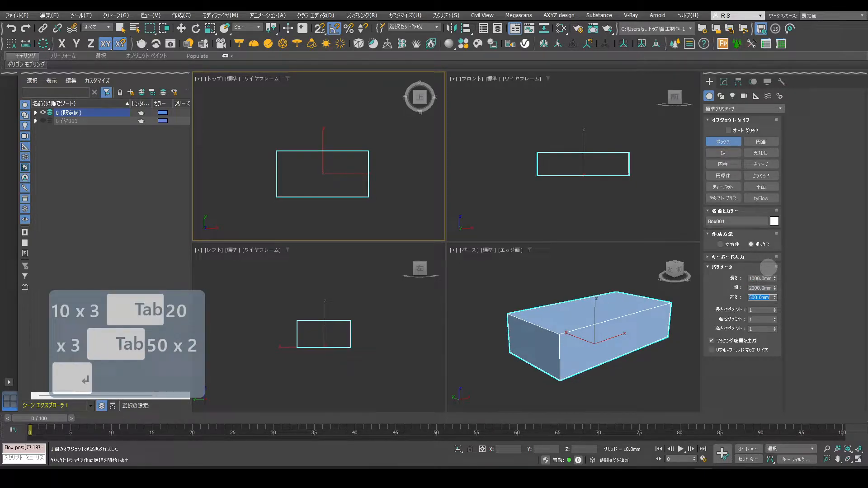
pyautogui.rightClick(605, 265)
pyautogui.rightClick(605, 266)
pyautogui.hotkey('alt', 'w')
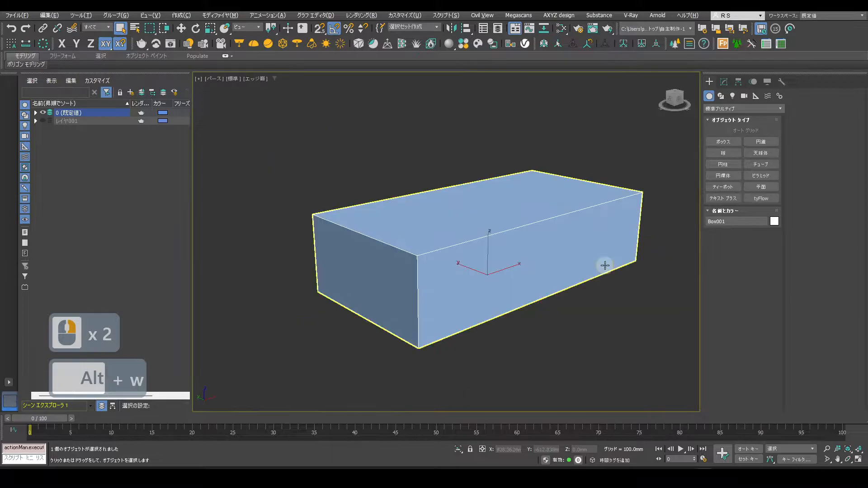
# - In the material editor, connect the checker map to the VRayMtl's Diffuse and assign that material to the box
pyautogui.press('m')
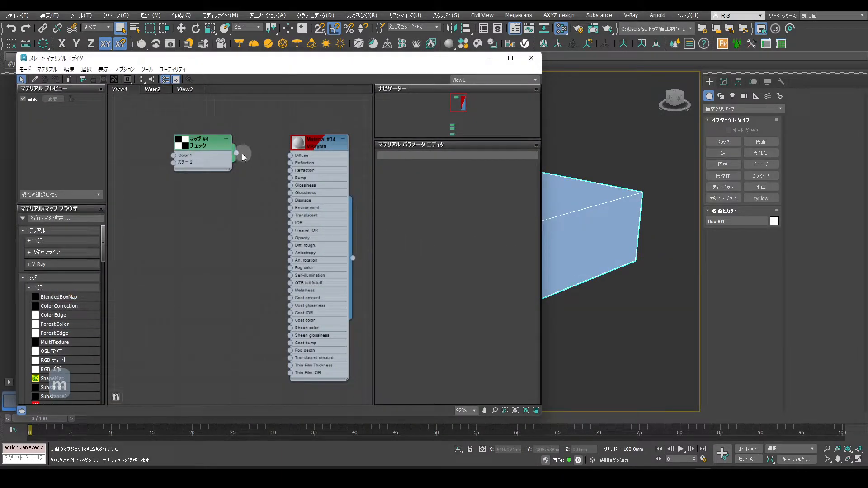
pyautogui.moveTo(236, 153); pyautogui.dragTo(290, 155)
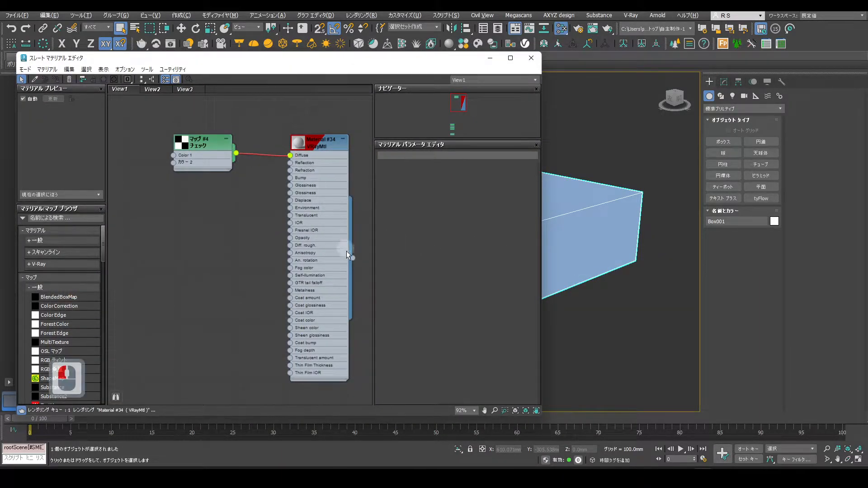
pyautogui.moveTo(352, 258); pyautogui.dragTo(579, 229)
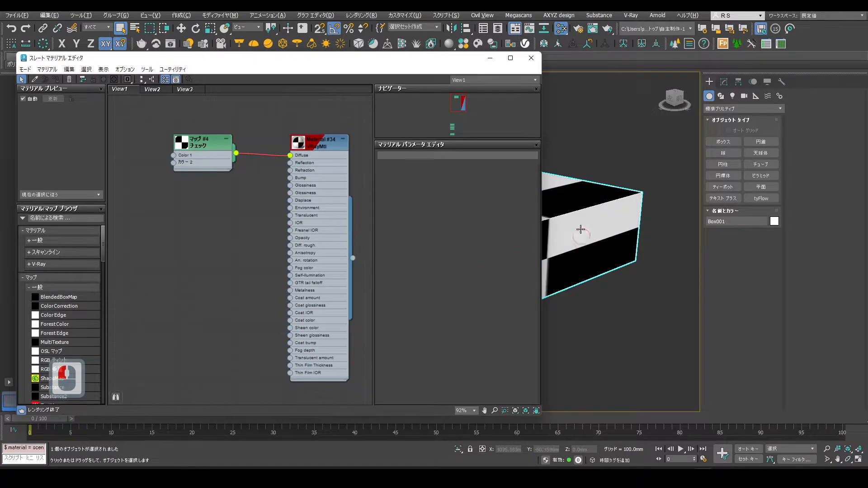
pyautogui.click(490, 58)
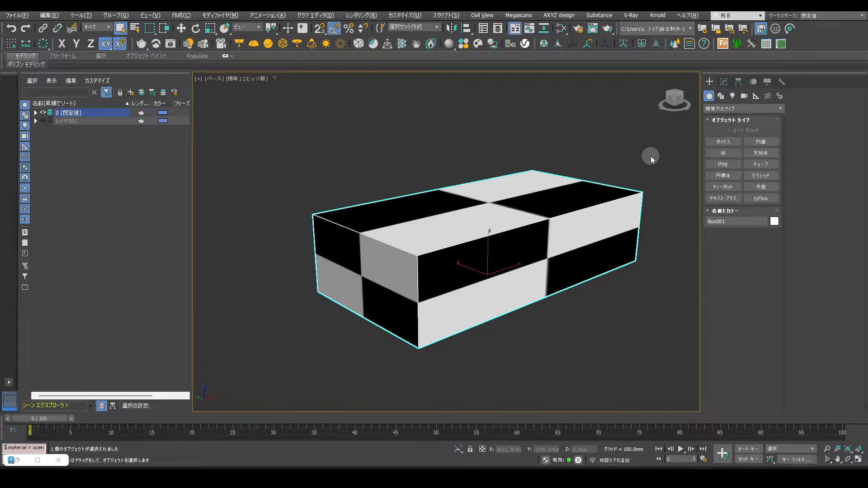
# - Add a UVW Map modifier to the box and set its mapping type to Box
pyautogui.click(724, 81)
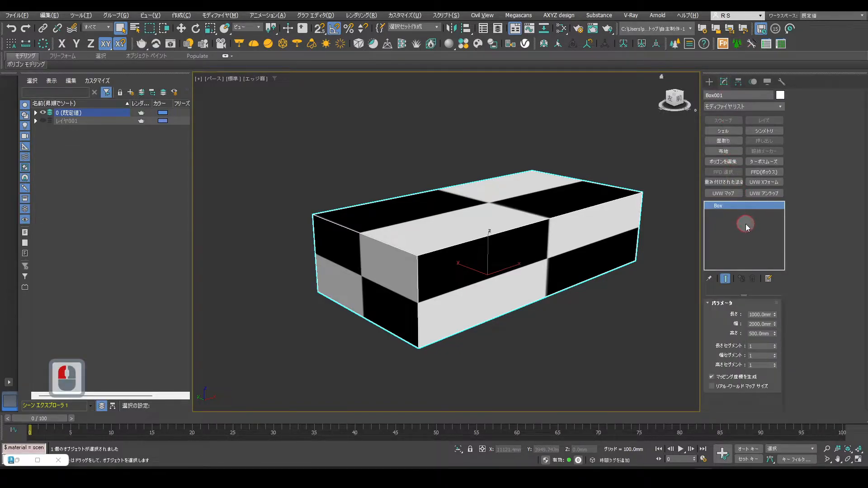
pyautogui.click(725, 193)
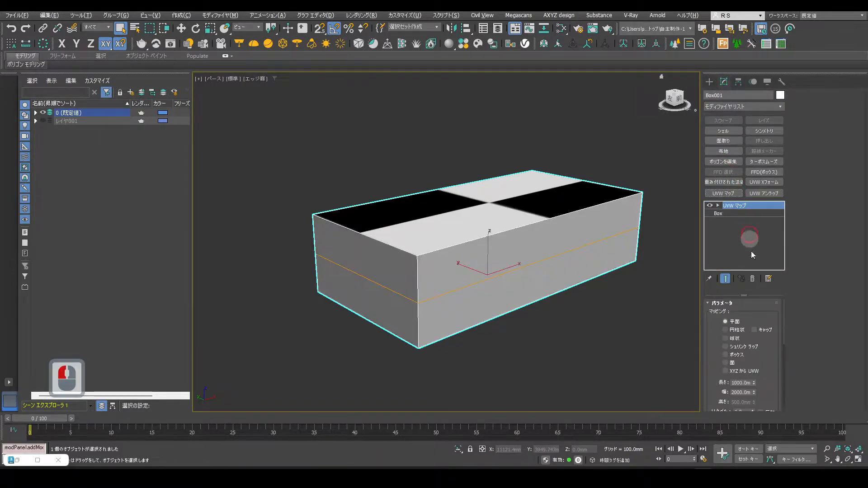
pyautogui.click(754, 354)
# - Set the UVW Map's length, width and height to 250 mm each
pyautogui.scroll(-3, 754, 354)
pyautogui.doubleClick(743, 349)
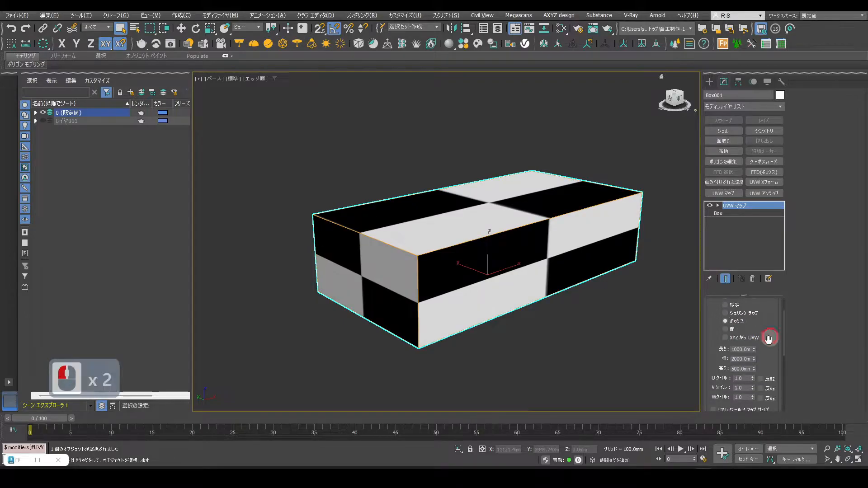
pyautogui.doubleClick(743, 349)
pyautogui.write('250')
pyautogui.press('Tab')
pyautogui.write('250')
pyautogui.press('Tab')
pyautogui.write('250')
pyautogui.press('Return')
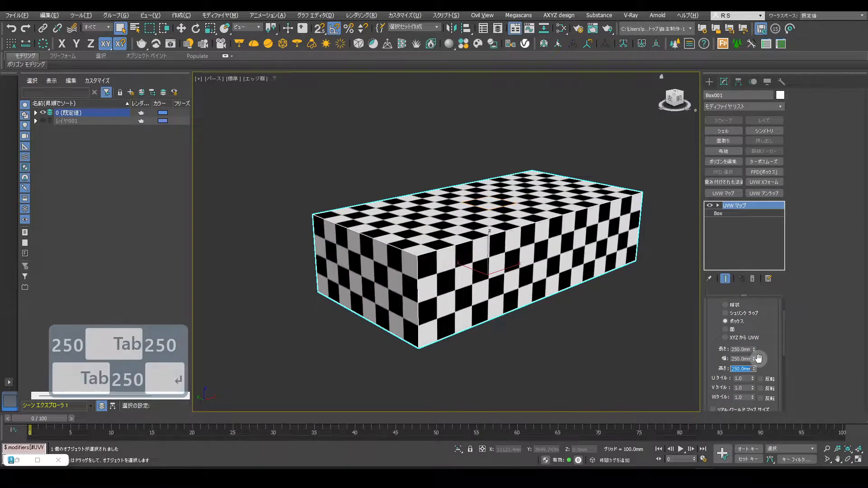
# - Switch the UVW Map to planar mapping, and delete the modifier from the box
pyautogui.moveTo(760, 325); pyautogui.dragTo(772, 343)
pyautogui.click(734, 322)
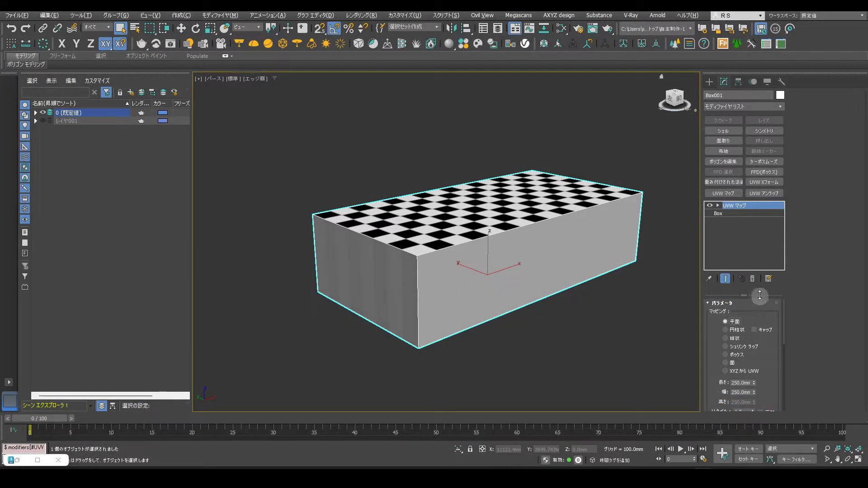
pyautogui.click(753, 279)
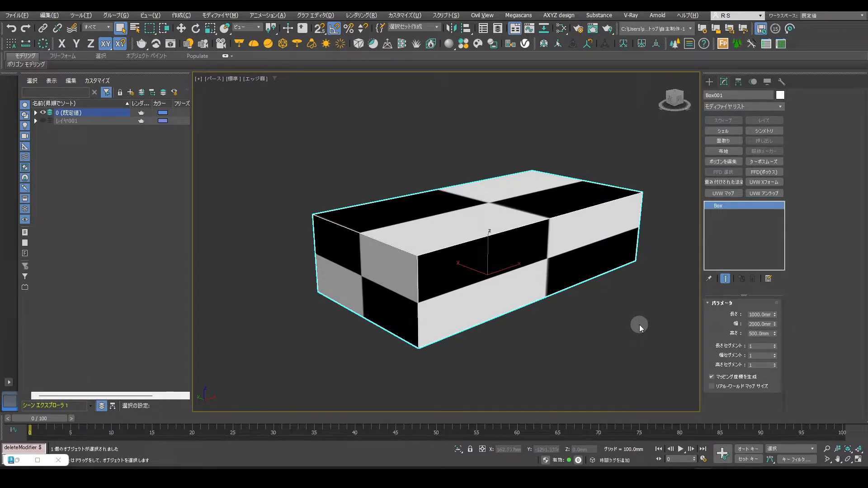
# - Move the checker node aside in the material editor and add a VRayTriplanarTex map beside the material
pyautogui.press('m')
pyautogui.moveTo(186, 147); pyautogui.dragTo(128, 147)
pyautogui.rightClick(227, 176)
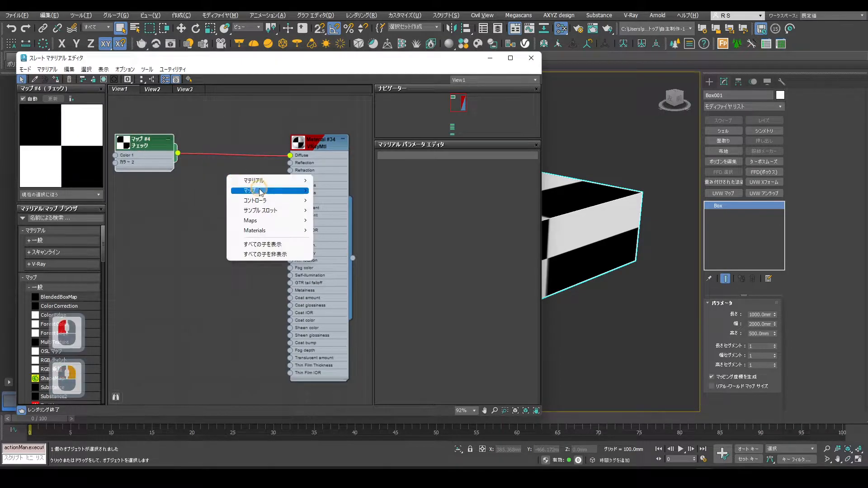
pyautogui.moveTo(261, 191)
pyautogui.moveTo(344, 221)
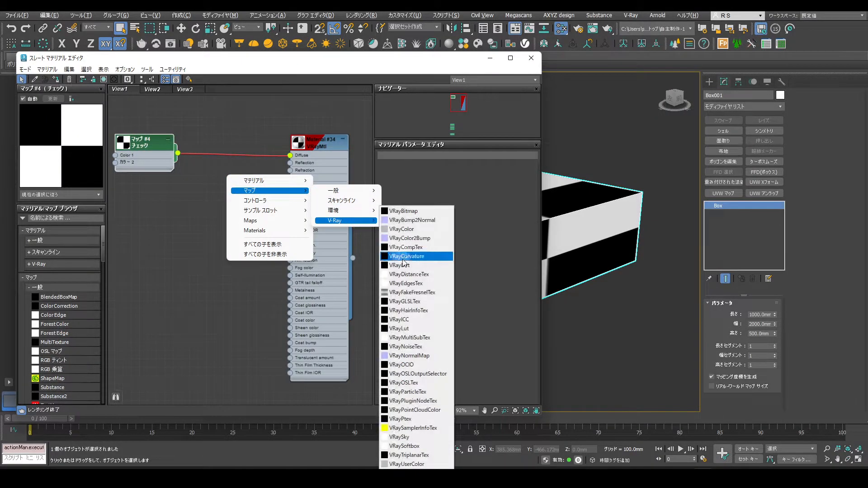
pyautogui.click(407, 455)
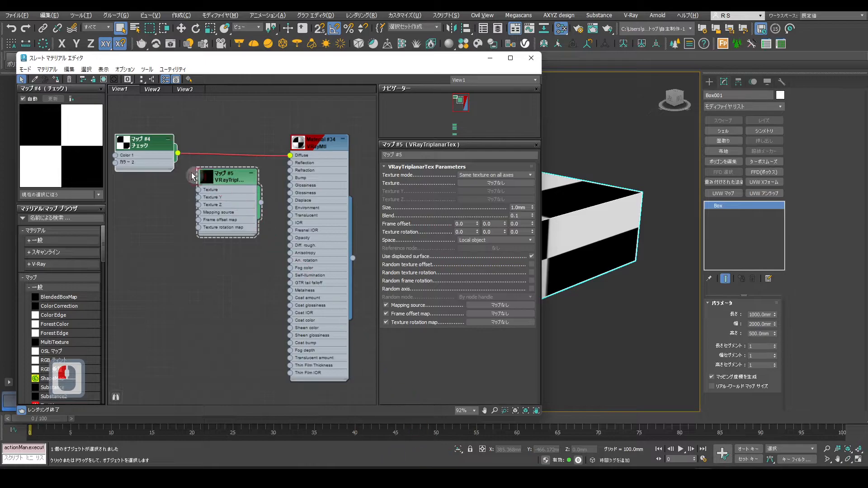
# - Route the checker map through the triplanar map's Texture input into the material's Diffuse, and set the triplanar size to 250 mm
pyautogui.moveTo(178, 153); pyautogui.dragTo(198, 190)
pyautogui.moveTo(261, 205); pyautogui.dragTo(290, 155)
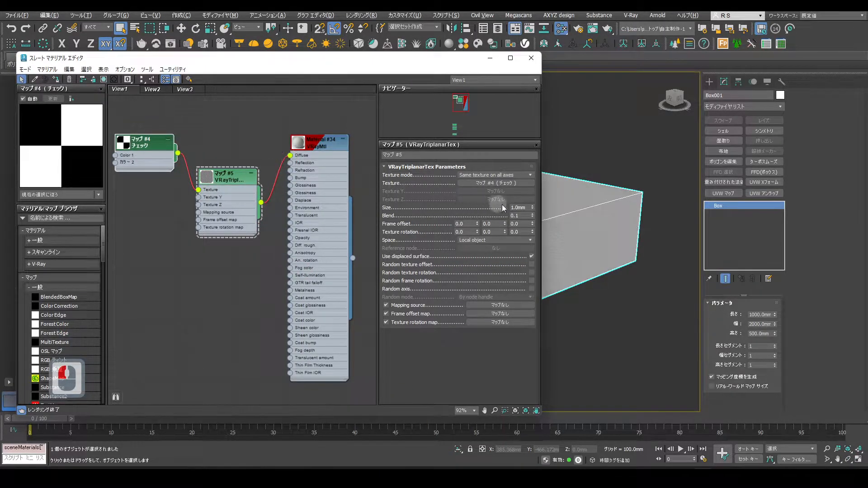
pyautogui.doubleClick(519, 207)
pyautogui.write('250')
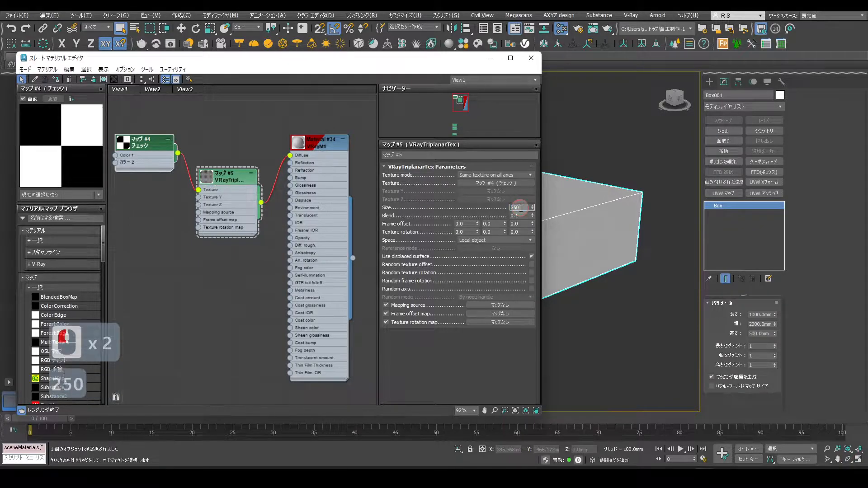
pyautogui.press('Return')
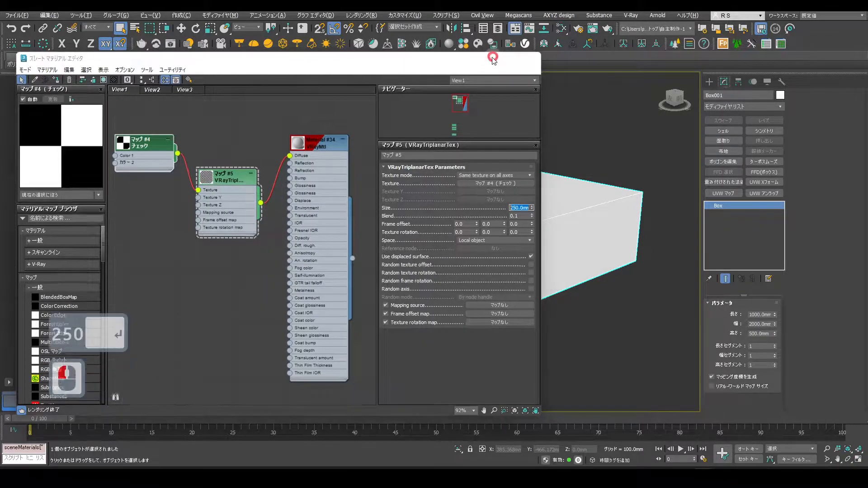
# - Minimize the material editor and start V-Ray interactive rendering in the perspective viewport
pyautogui.click(490, 58)
pyautogui.click(234, 79)
pyautogui.click(245, 90)
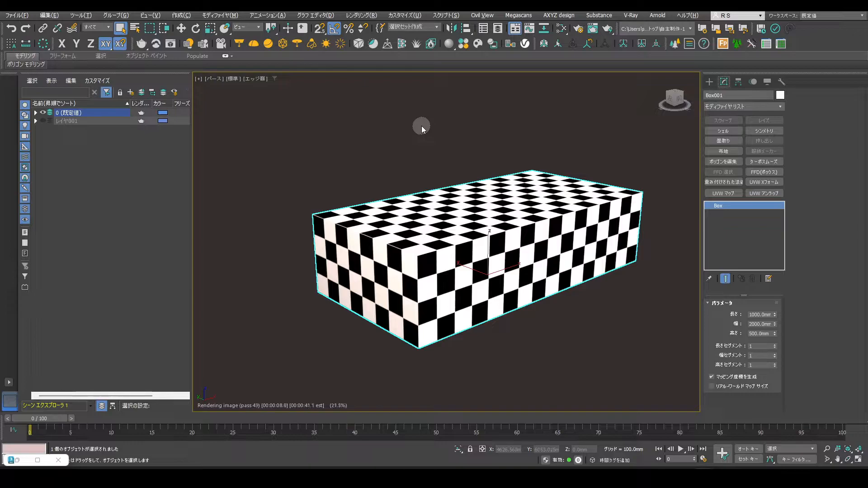
# - Hide Box001 and unhide the horse object in the default layer, framing the horse's head from the front
pyautogui.click(35, 112)
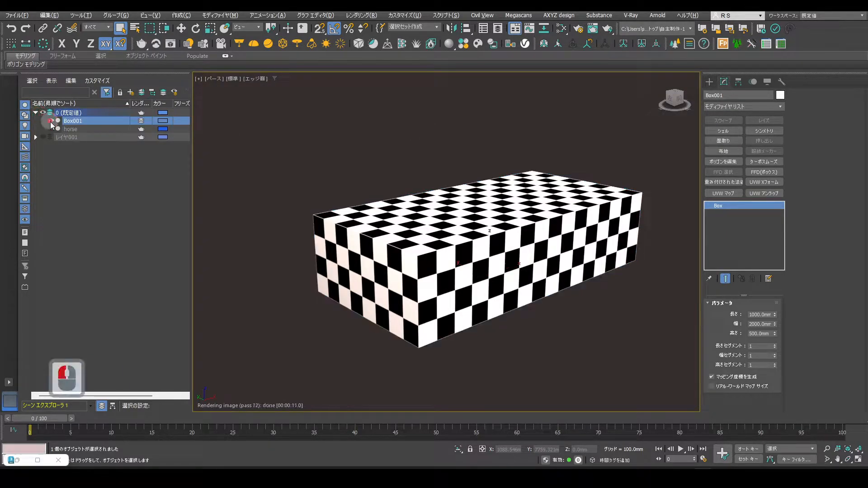
pyautogui.click(51, 121)
pyautogui.click(51, 129)
pyautogui.keyDown('alt'); pyautogui.moveTo(491, 277); pyautogui.dragTo(604, 222, button='middle'); pyautogui.keyUp('alt')
pyautogui.scroll(2, 607, 210)
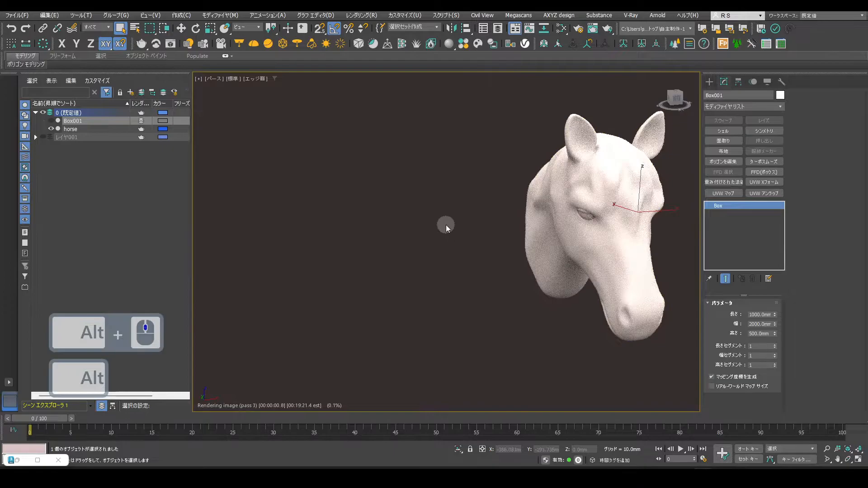
# - Examine the red, green and blue VRayColor maps in View2 of the material editor
pyautogui.press('m')
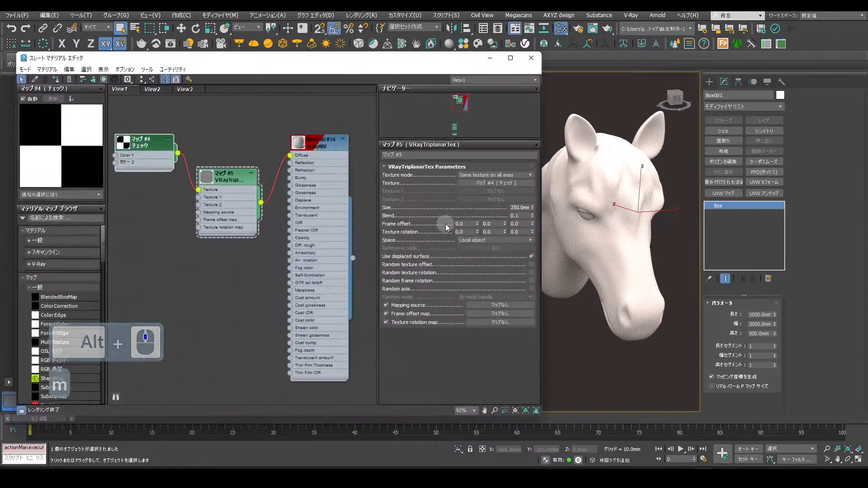
pyautogui.click(152, 90)
pyautogui.scroll(2, 236, 175)
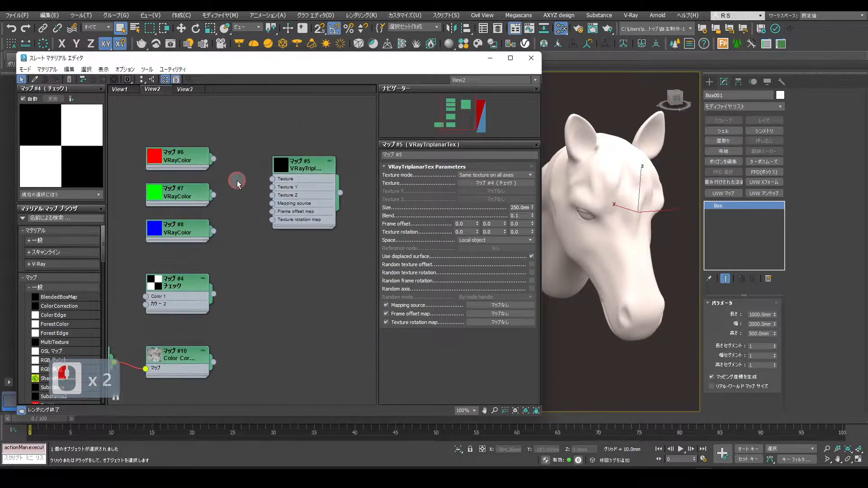
pyautogui.click(172, 159)
pyautogui.doubleClick(172, 158)
pyautogui.click(248, 196)
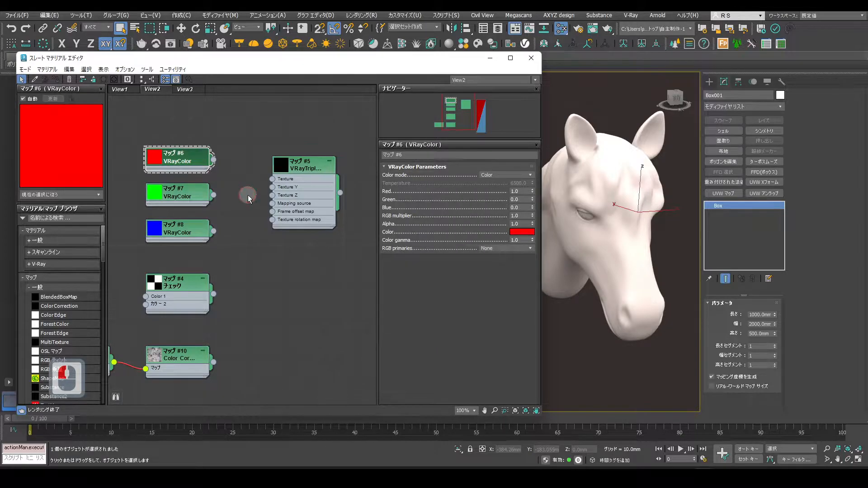
pyautogui.click(176, 193)
pyautogui.doubleClick(176, 228)
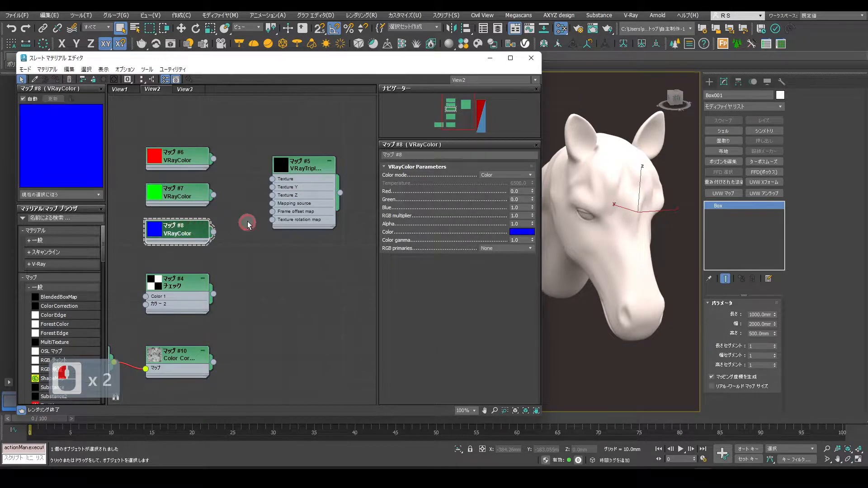
# - Connect the red, green and blue VRayColor maps to the triplanar map's Texture, Texture Y and Texture Z inputs respectively
pyautogui.moveTo(213, 160); pyautogui.dragTo(272, 179)
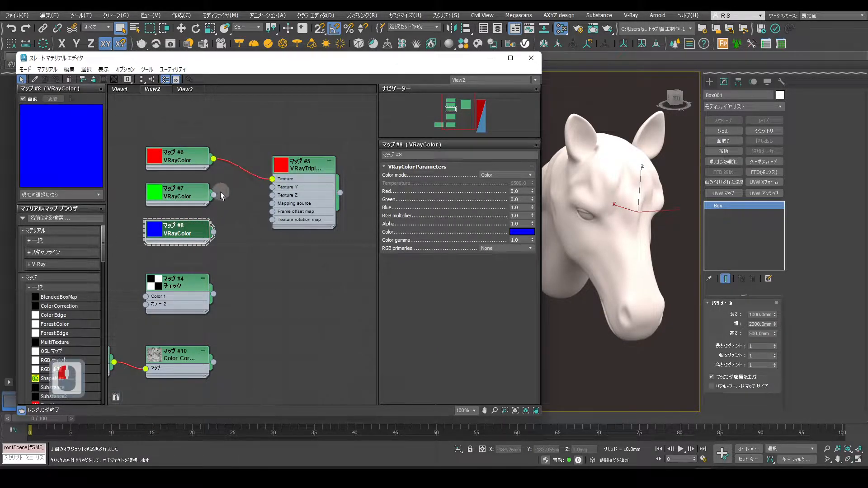
pyautogui.moveTo(214, 194); pyautogui.dragTo(273, 186)
pyautogui.moveTo(214, 232); pyautogui.dragTo(272, 195)
# - Connect the triplanar map to the Diffuse input of the View2 VRayMtl and assign that material to the horse
pyautogui.moveTo(335, 138); pyautogui.dragTo(248, 133, button='middle')
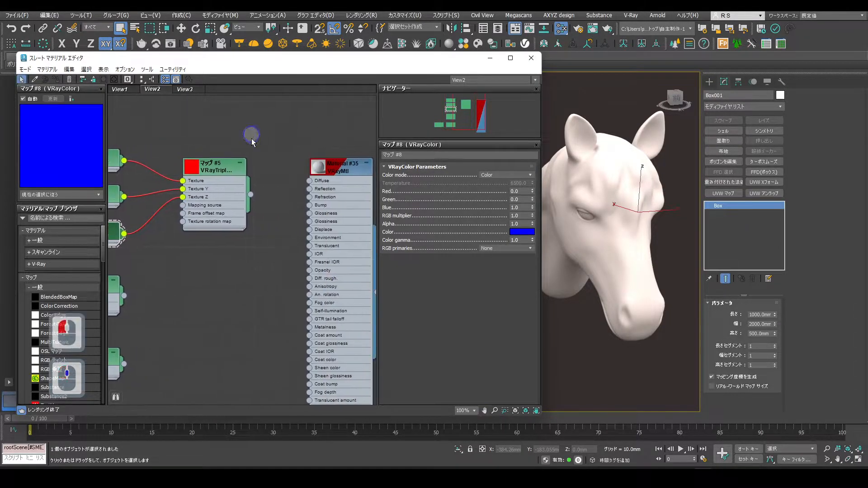
pyautogui.moveTo(251, 194); pyautogui.dragTo(309, 180)
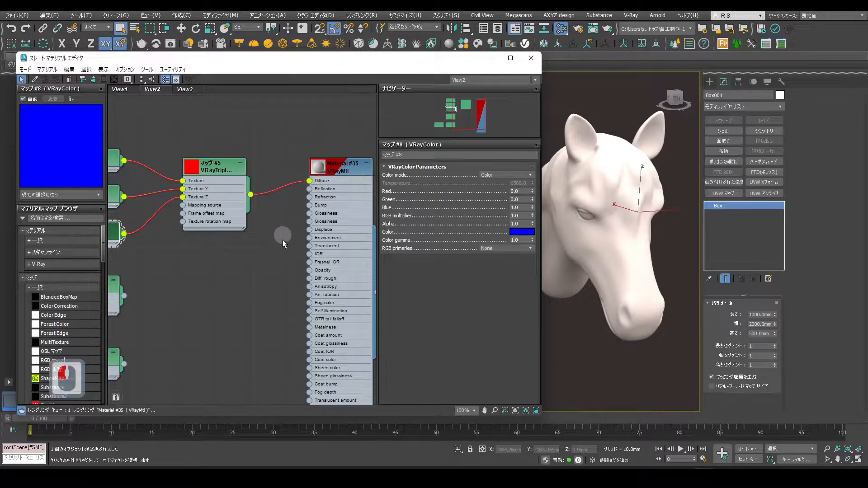
pyautogui.moveTo(285, 241); pyautogui.dragTo(246, 236, button='middle')
pyautogui.moveTo(336, 278); pyautogui.dragTo(650, 227)
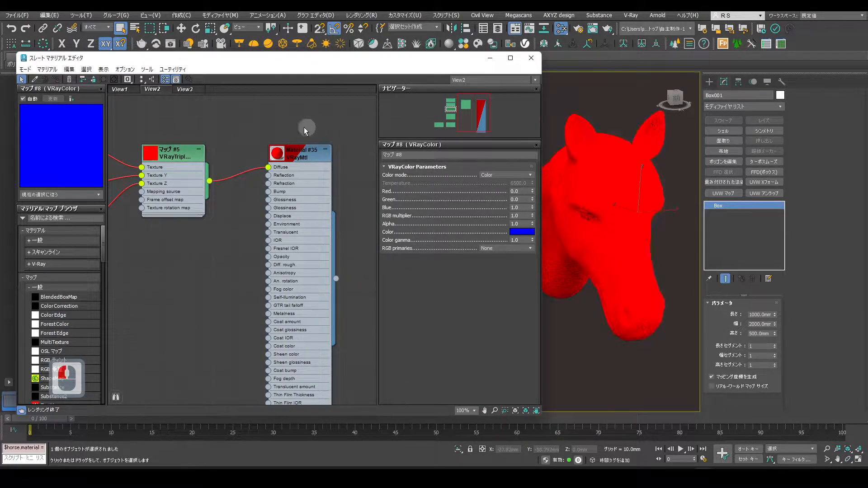
# - Set the triplanar map's Texture mode to Different texture on each axis
pyautogui.moveTo(178, 142); pyautogui.dragTo(205, 128, button='middle')
pyautogui.moveTo(392, 62); pyautogui.dragTo(340, 65)
pyautogui.doubleClick(139, 137)
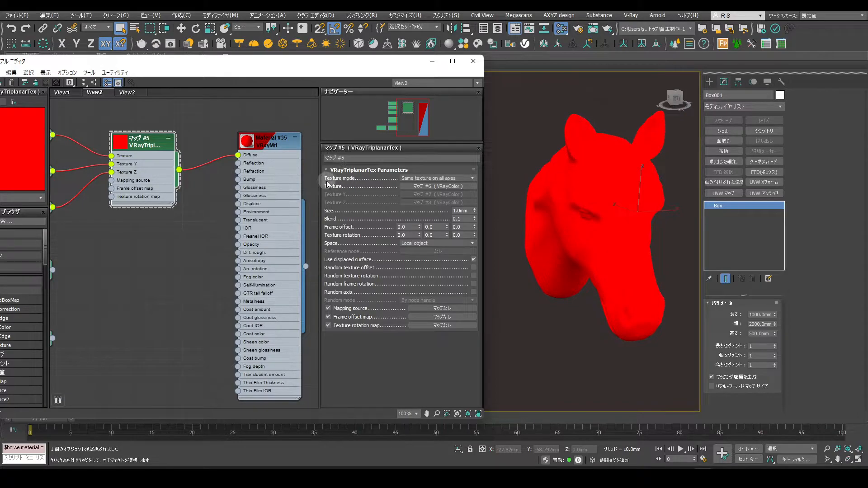
pyautogui.click(459, 178)
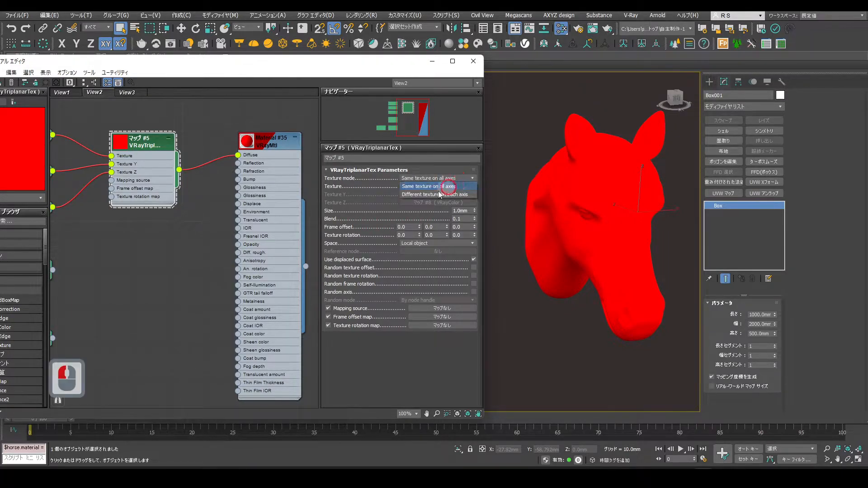
pyautogui.click(471, 195)
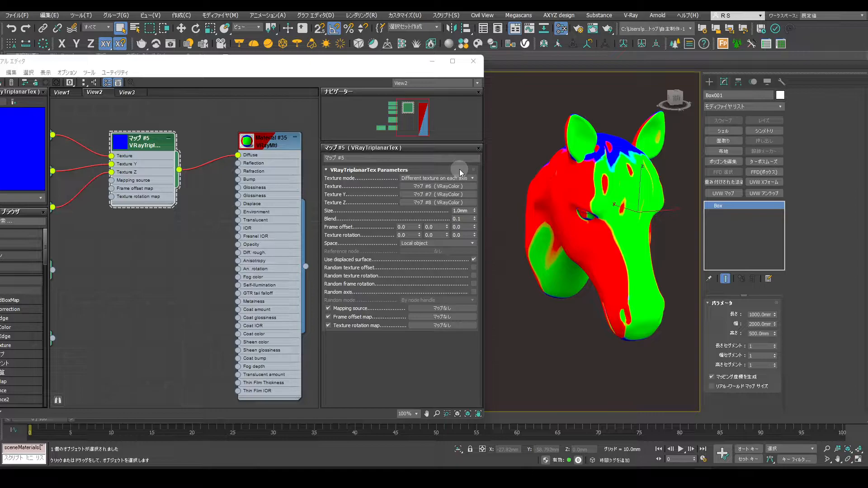
# - Try Blend values of about 0.31 and 0.79 on the triplanar map and reset Blend to 0
pyautogui.click(475, 216)
pyautogui.moveTo(475, 217)
pyautogui.mouseDown()
pyautogui.moveTo(470, 209)
pyautogui.moveTo(487, 210)
pyautogui.mouseUp()
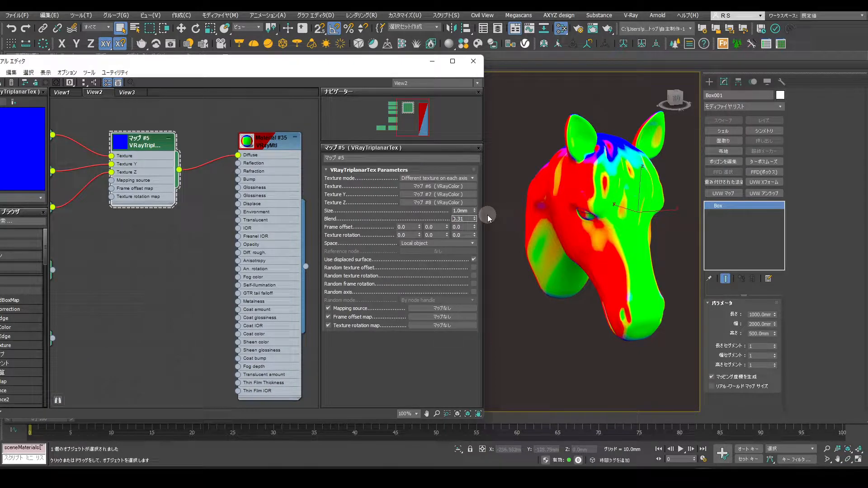
pyautogui.moveTo(476, 221); pyautogui.dragTo(472, 199)
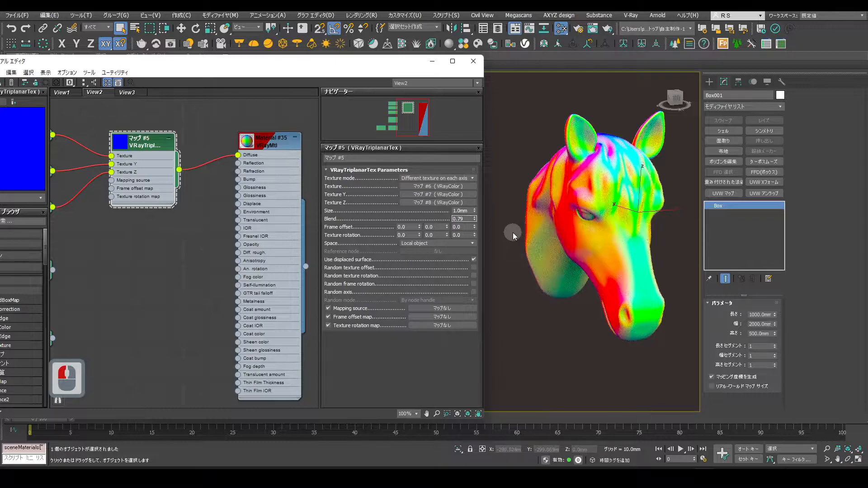
pyautogui.rightClick(476, 221)
# - Feed the checker map into the triplanar map's Texture input, using Same texture on all axes with a Size of 50 mm
pyautogui.moveTo(141, 248); pyautogui.dragTo(232, 247, button='middle')
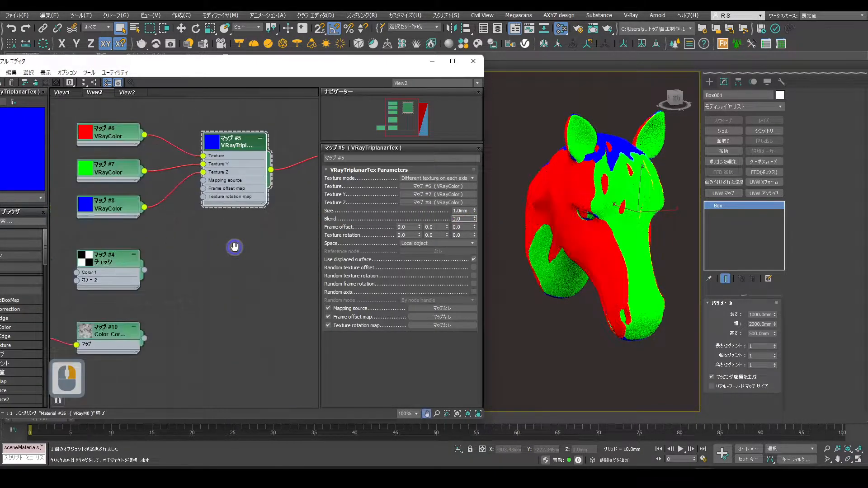
pyautogui.moveTo(145, 270); pyautogui.dragTo(205, 156)
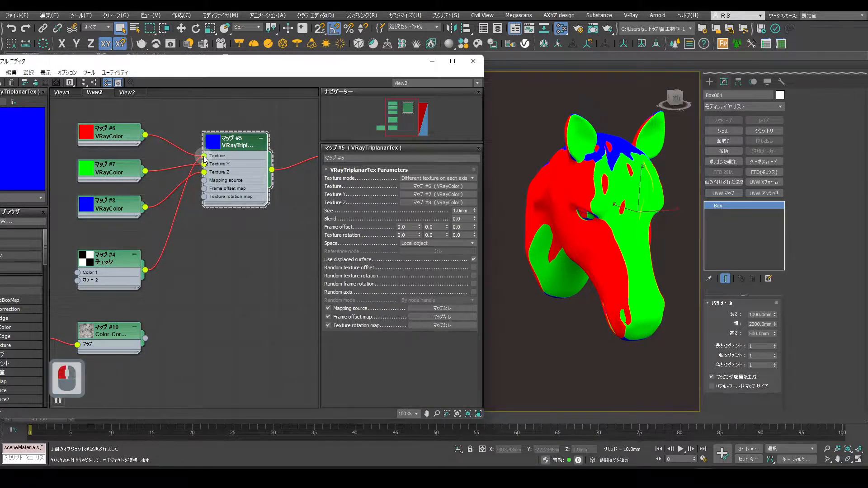
pyautogui.click(436, 178)
pyautogui.click(453, 194)
pyautogui.doubleClick(466, 211)
pyautogui.write('50')
pyautogui.press('Return')
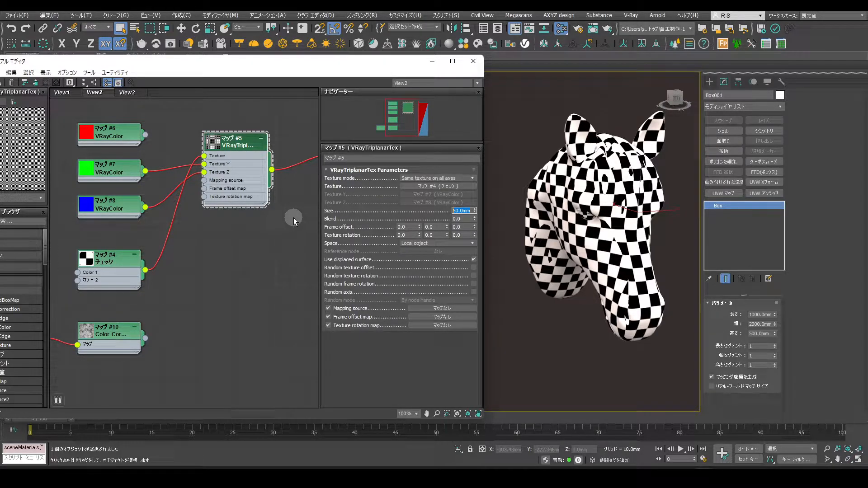
# - Replace the checker with the Color Correction map on the triplanar map's Texture input and set Size to 300 mm
pyautogui.moveTo(240, 239)
pyautogui.mouseDown(button='middle')
pyautogui.moveTo(213, 252)
pyautogui.moveTo(230, 248)
pyautogui.mouseUp(button='middle')
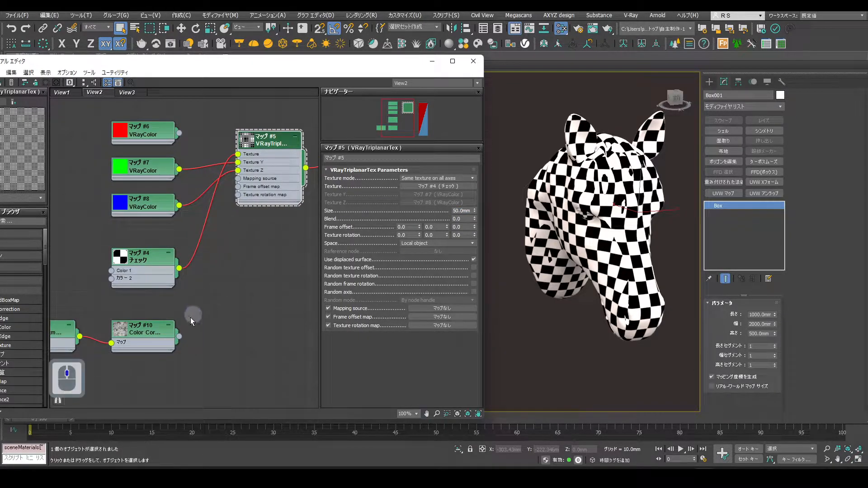
pyautogui.moveTo(179, 341); pyautogui.dragTo(239, 160)
pyautogui.doubleClick(458, 210)
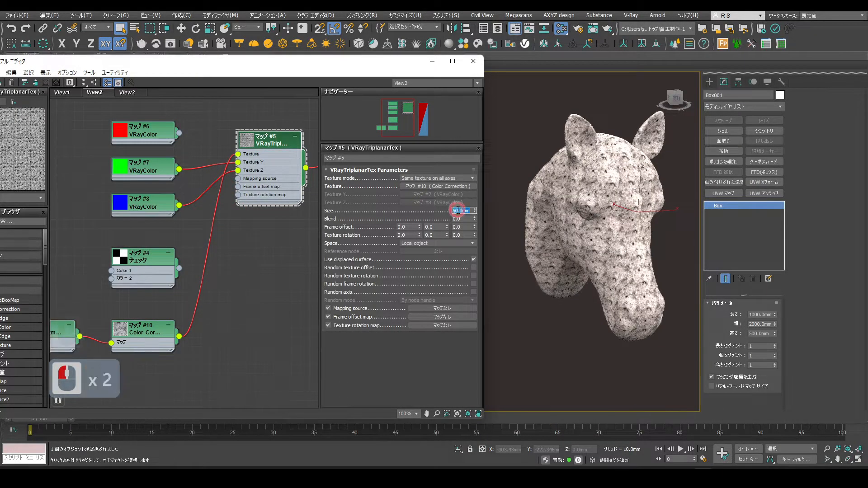
pyautogui.write('300')
pyautogui.press('Return')
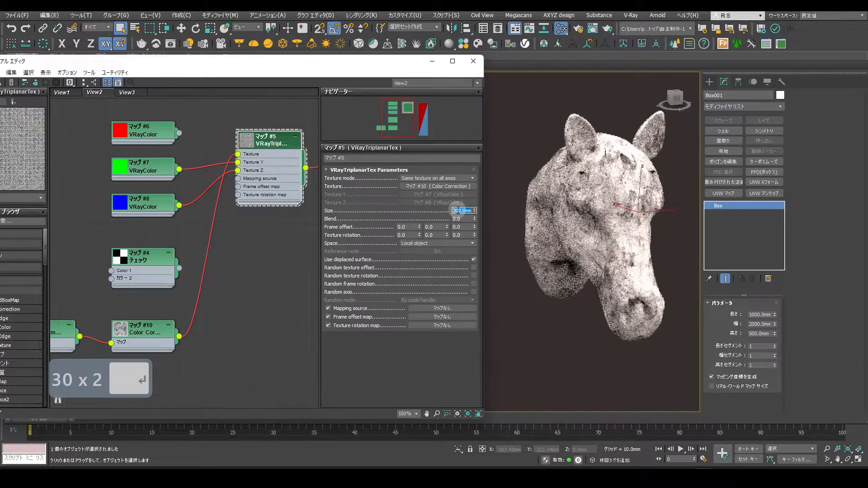
# - Raise the triplanar map's Blend to 0.36 to soften the texture seams on the horse's head
pyautogui.scroll(4, 628, 246)
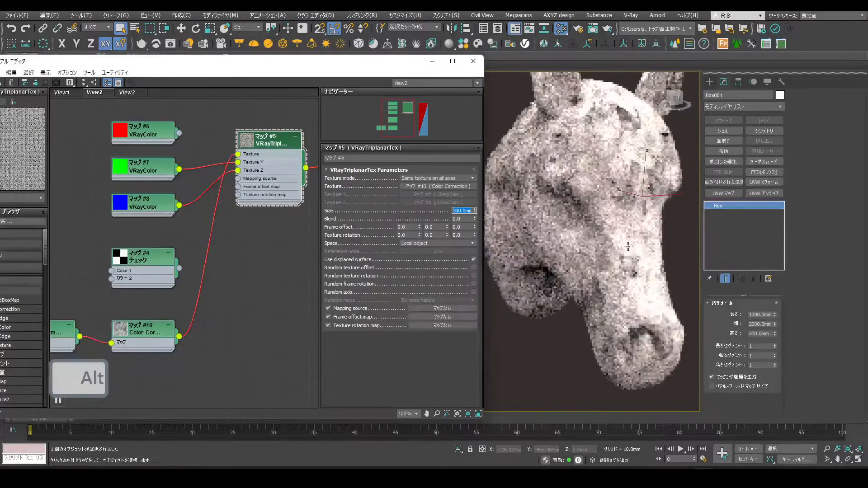
pyautogui.click(560, 316)
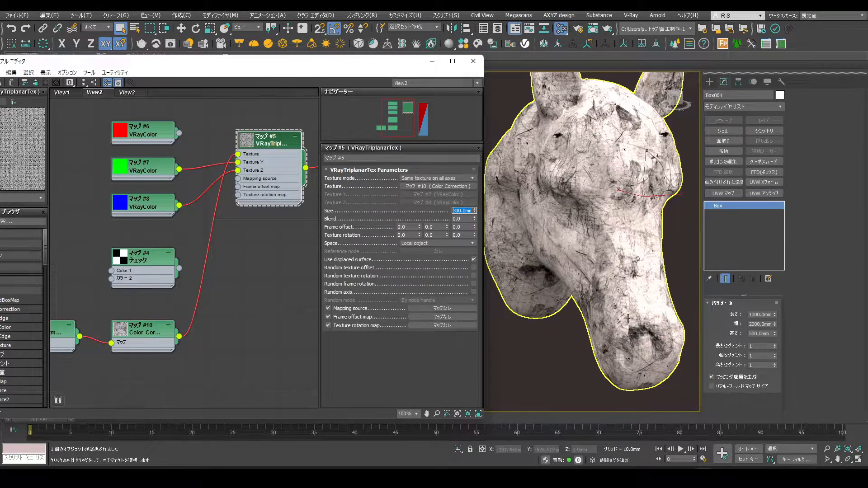
pyautogui.click(540, 334)
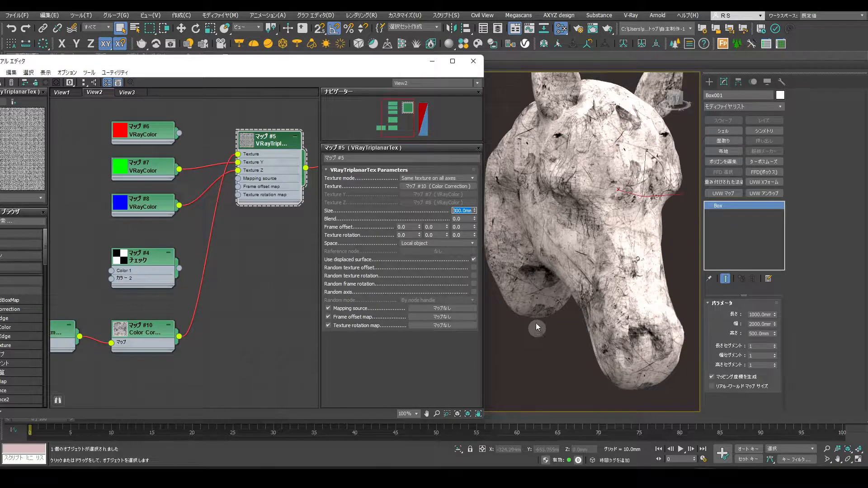
pyautogui.click(475, 217)
pyautogui.moveTo(475, 214); pyautogui.dragTo(474, 205)
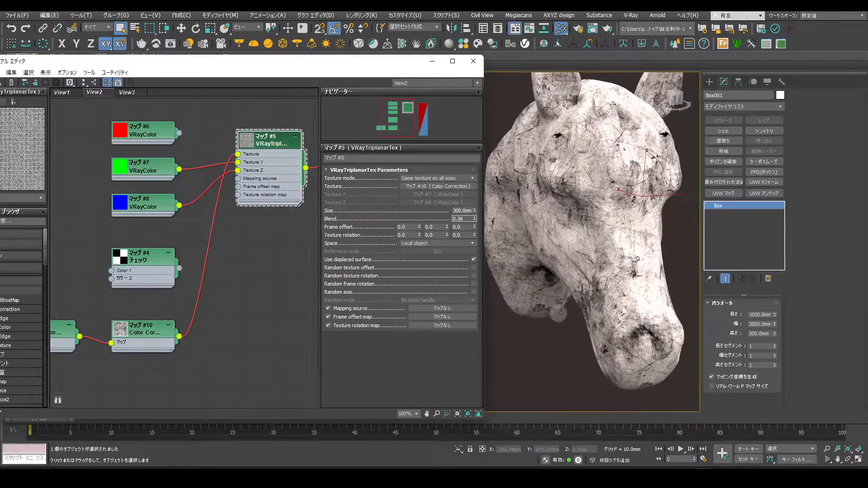
pyautogui.click(549, 347)
pyautogui.keyDown('alt'); pyautogui.moveTo(591, 219); pyautogui.dragTo(591, 219, button='middle'); pyautogui.keyUp('alt')
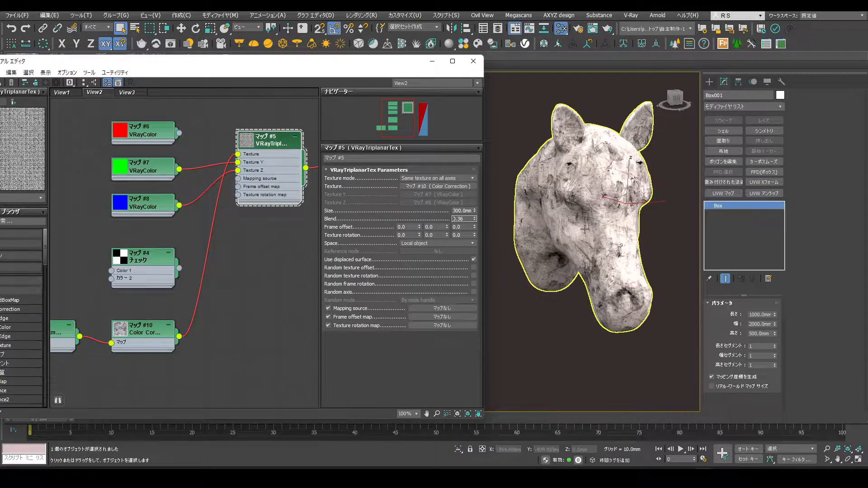
# - Move the horse about 84 mm along X and scale it to about 75% to test the mapping, and undo both transforms
pyautogui.click(555, 284)
pyautogui.press('w')
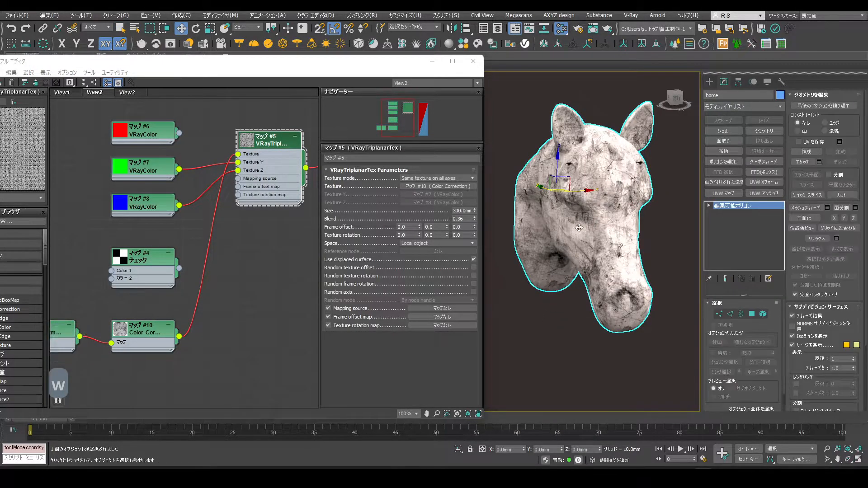
pyautogui.moveTo(574, 189); pyautogui.dragTo(605, 188)
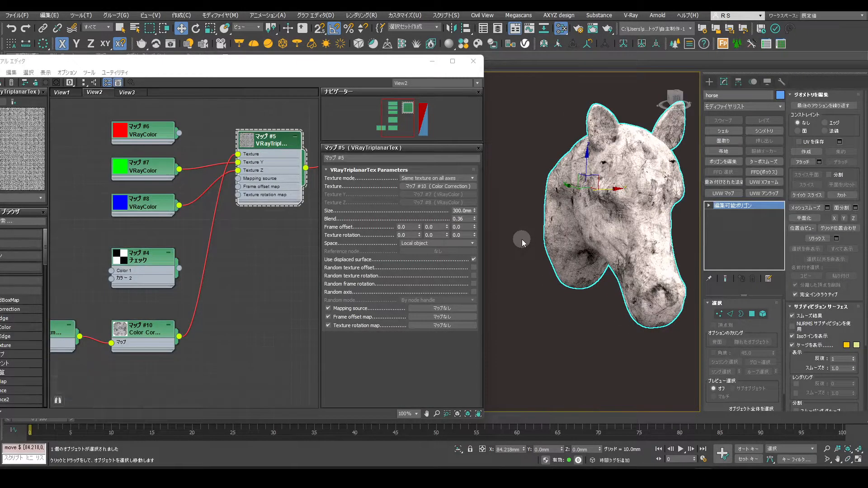
pyautogui.press('r')
pyautogui.moveTo(577, 183); pyautogui.dragTo(592, 198)
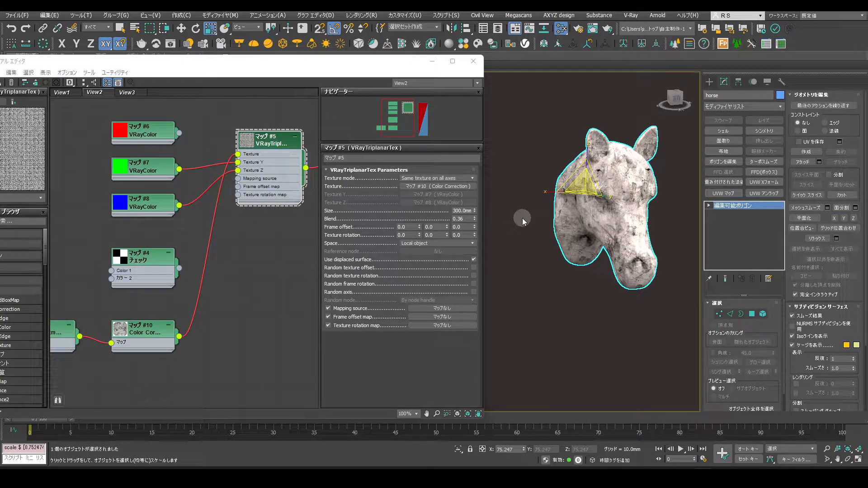
pyautogui.hotkey('ctrl', 'z')
pyautogui.hotkey('ctrl', 'z')
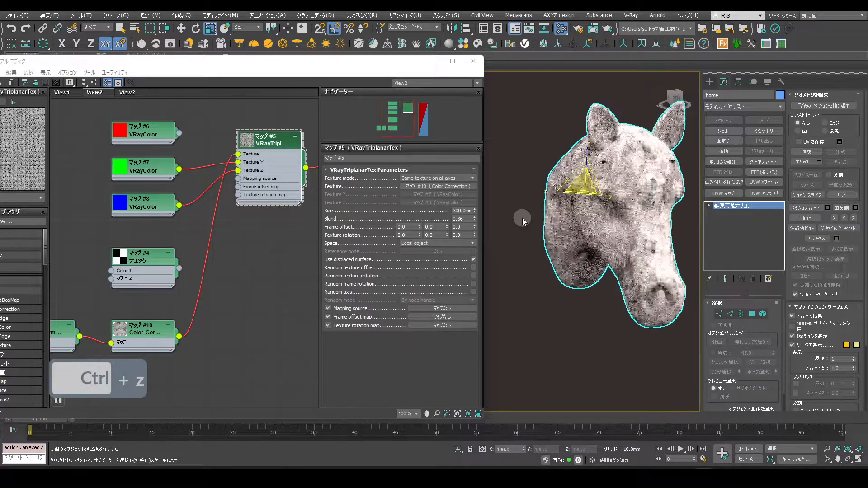
# - Change the triplanar map's Space setting to Reference to another node
pyautogui.press('w')
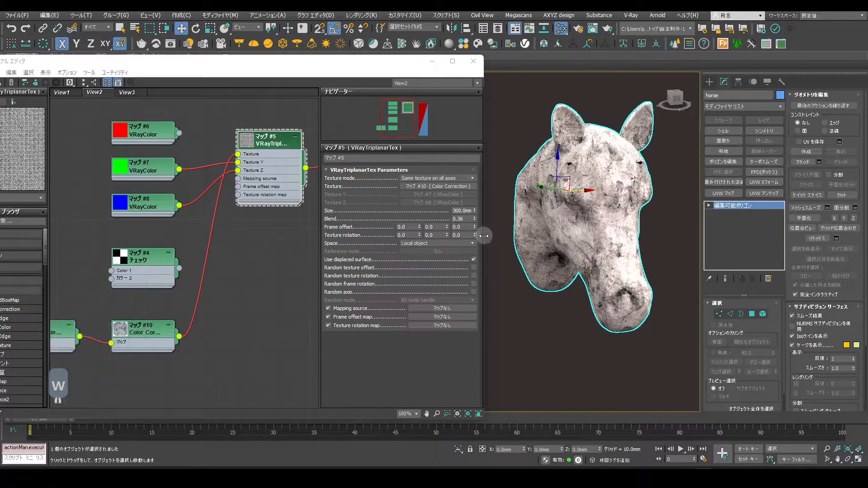
pyautogui.click(470, 243)
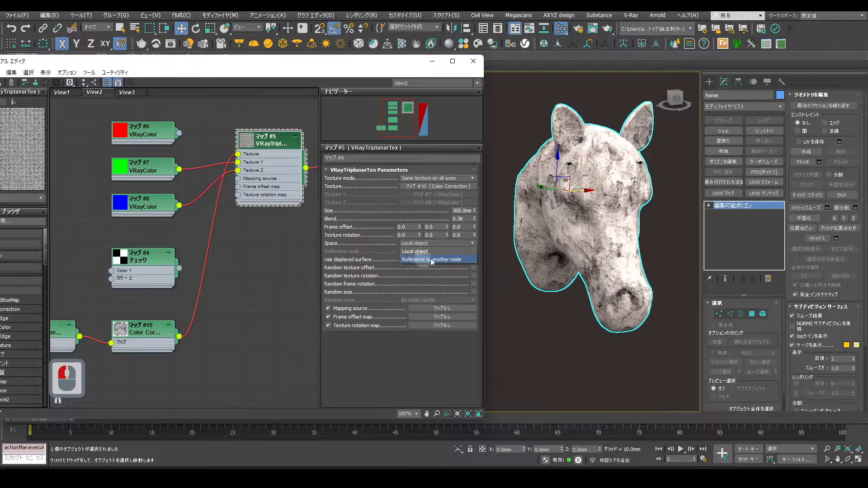
pyautogui.click(469, 260)
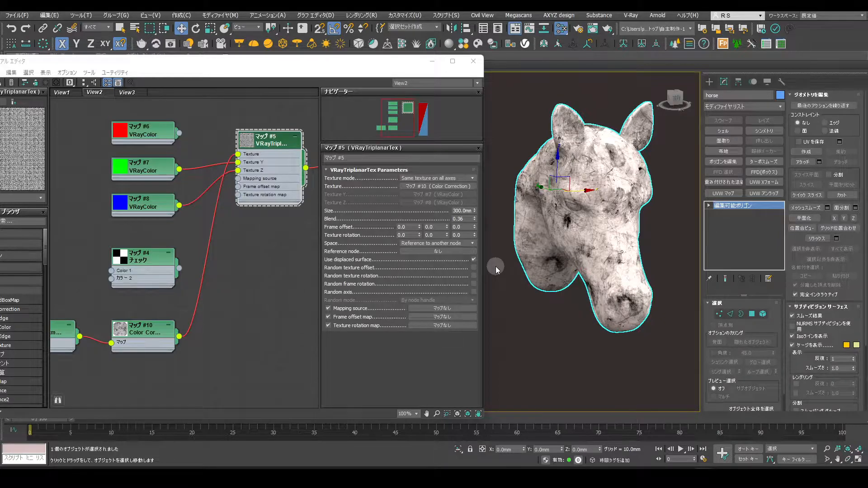
# - Move the horse down and scale it to about 76% to test the mapping with referenced space, and undo both transforms
pyautogui.moveTo(559, 174); pyautogui.dragTo(560, 246)
pyautogui.press('r')
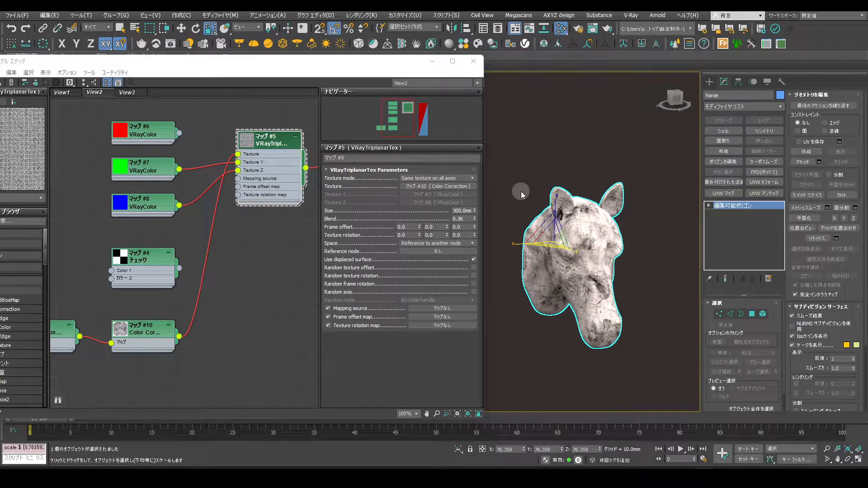
pyautogui.hotkey('ctrl', 'z')
pyautogui.hotkey('ctrl', 'z')
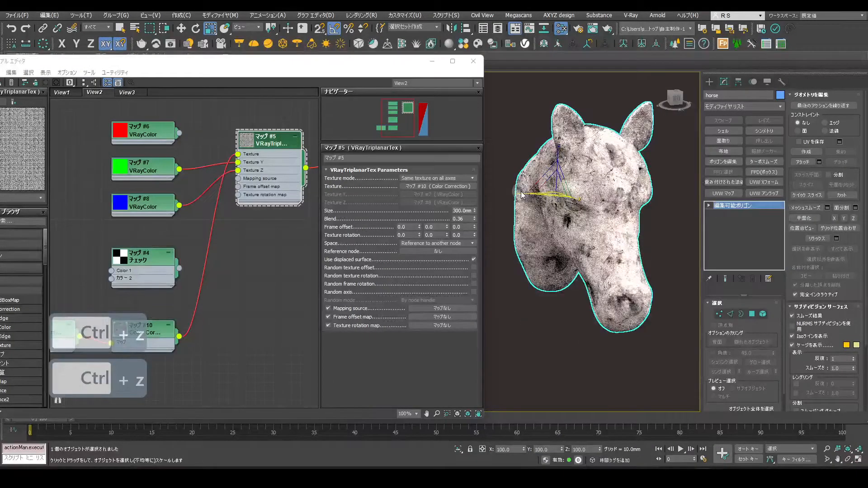
pyautogui.press('w')
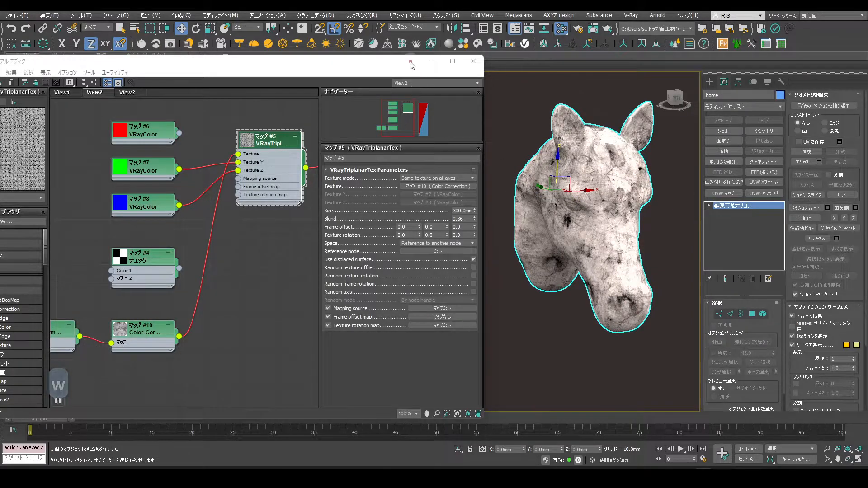
# - Create a box about 55 × 51 × 36 mm beside the horse and assign it as the triplanar map's Reference node
pyautogui.moveTo(411, 63); pyautogui.dragTo(373, 64)
pyautogui.click(709, 82)
pyautogui.click(731, 143)
pyautogui.moveTo(475, 357); pyautogui.dragTo(500, 332)
pyautogui.click(497, 295)
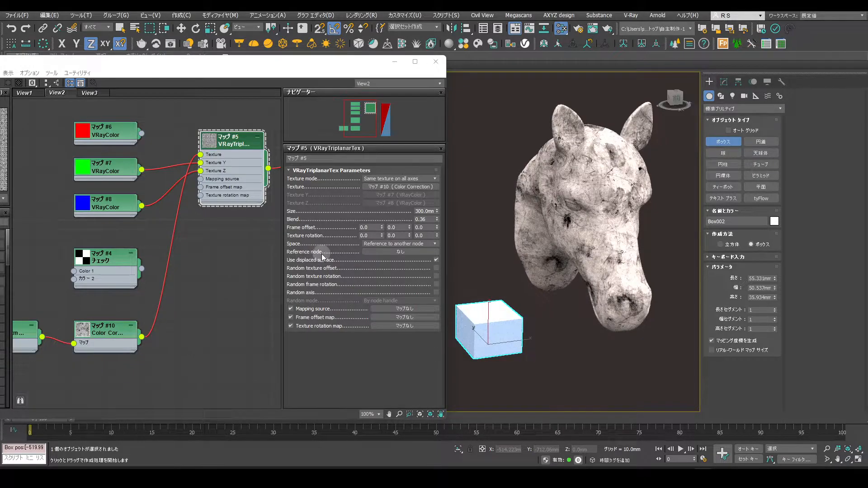
pyautogui.click(430, 252)
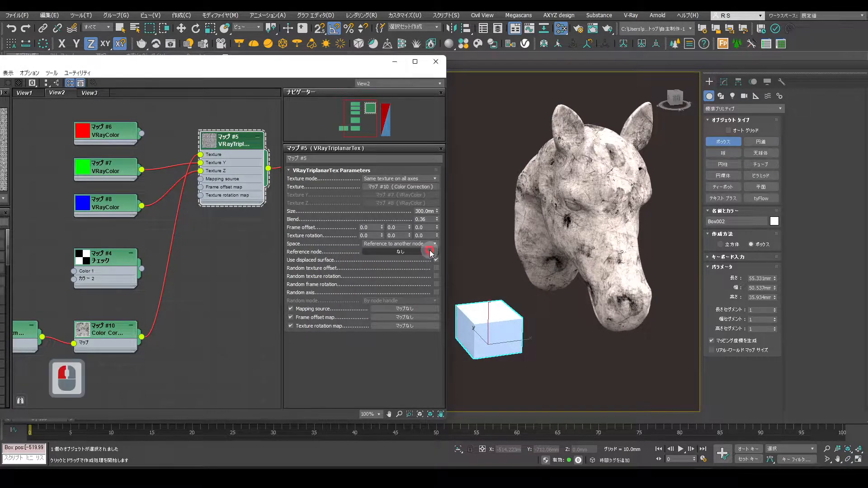
pyautogui.click(492, 314)
# - Move the reference box beneath the horse's head to test how the texture follows it, and delete the box
pyautogui.moveTo(504, 340); pyautogui.dragTo(518, 397)
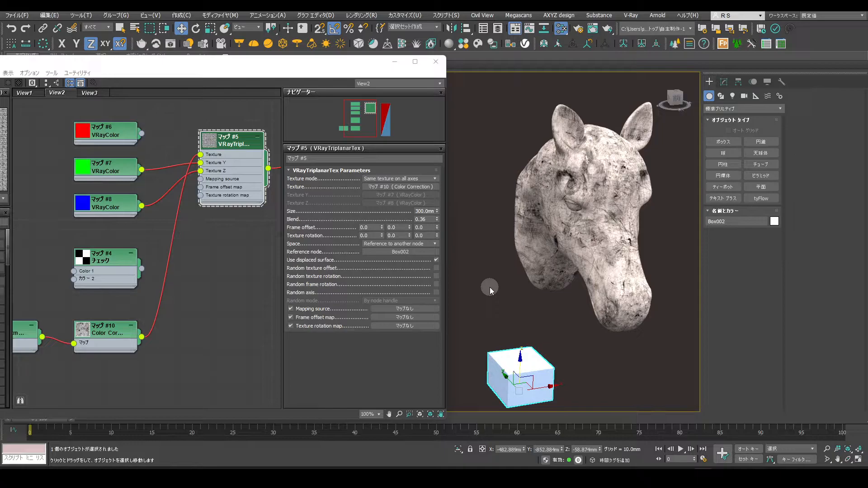
pyautogui.press('Delete')
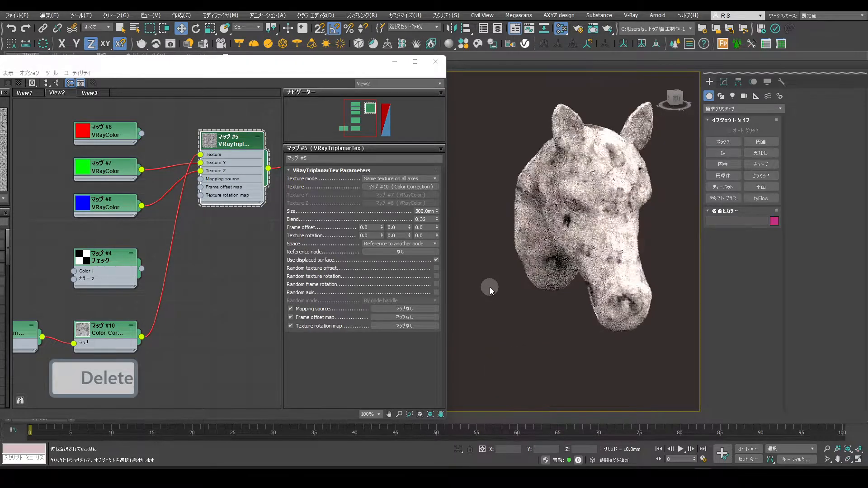
# - Turn off V-Ray Viewport IPR in the perspective viewport
pyautogui.moveTo(311, 71); pyautogui.dragTo(357, 106)
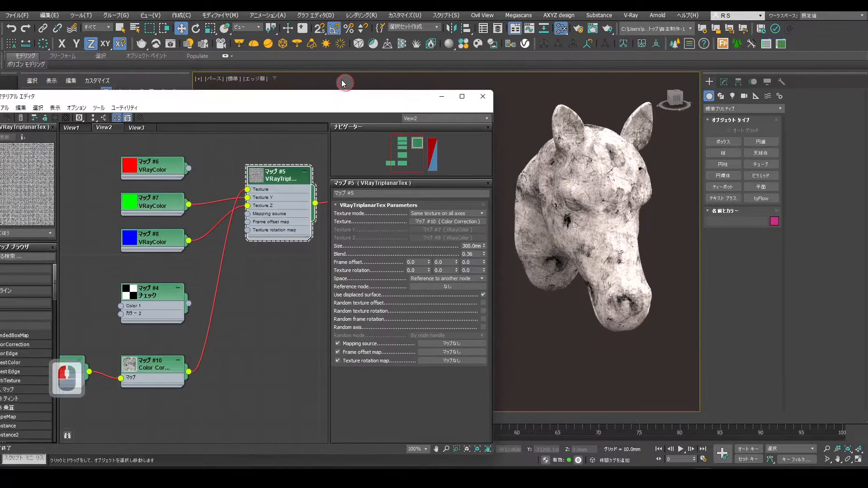
pyautogui.click(236, 81)
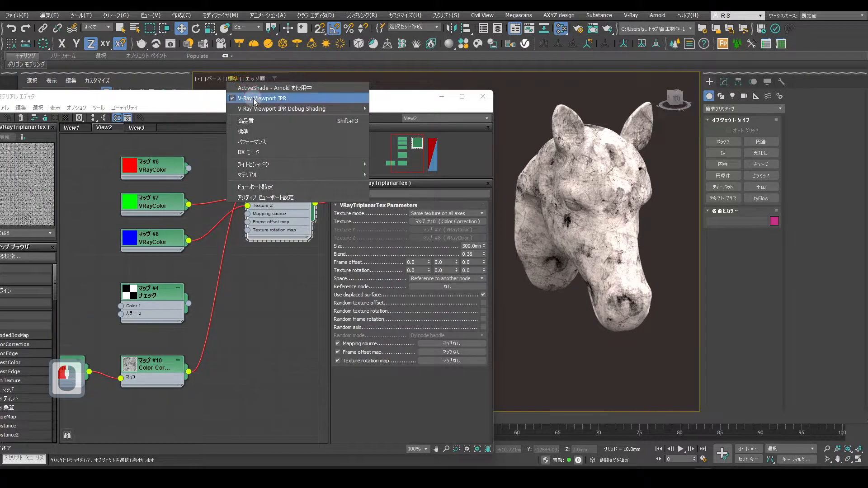
pyautogui.click(253, 95)
pyautogui.moveTo(255, 101); pyautogui.dragTo(320, 80)
# - Examine the multi-map VRayMtl network in View3 and return to the triplanar setup in View2
pyautogui.click(213, 109)
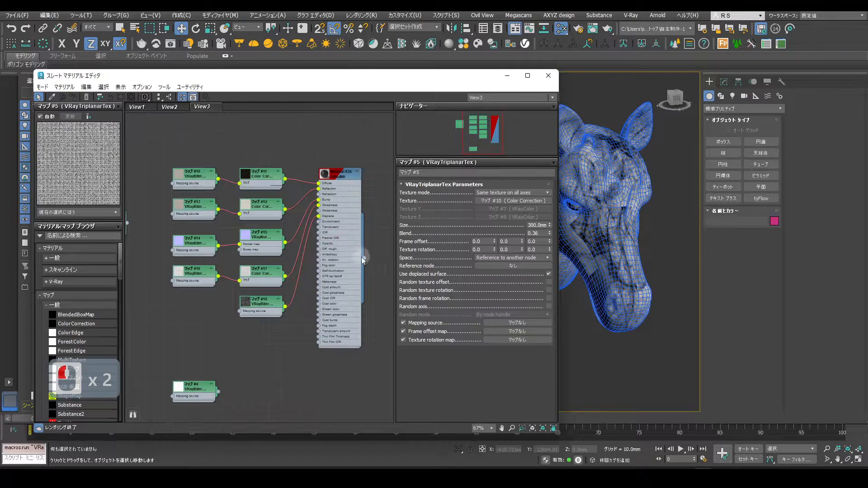
pyautogui.scroll(-2, 364, 258)
pyautogui.moveTo(364, 257)
pyautogui.mouseDown()
pyautogui.moveTo(454, 258)
pyautogui.moveTo(624, 231)
pyautogui.mouseUp()
pyautogui.scroll(-2, 285, 140)
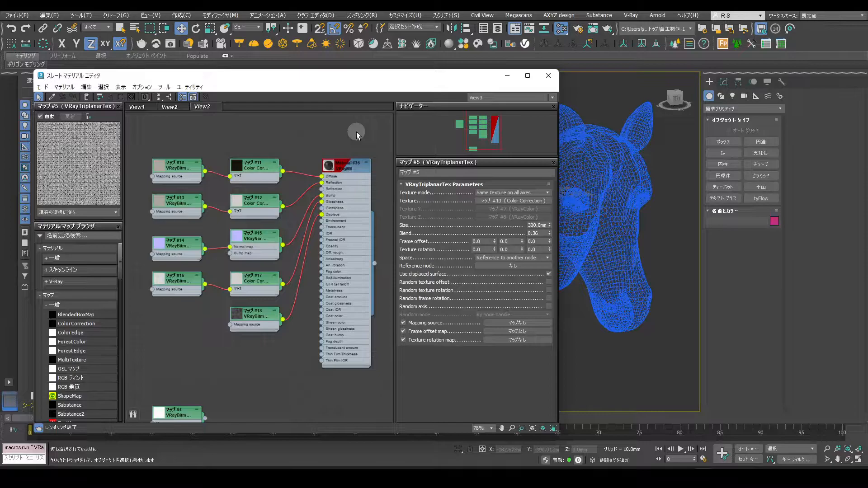
pyautogui.click(170, 106)
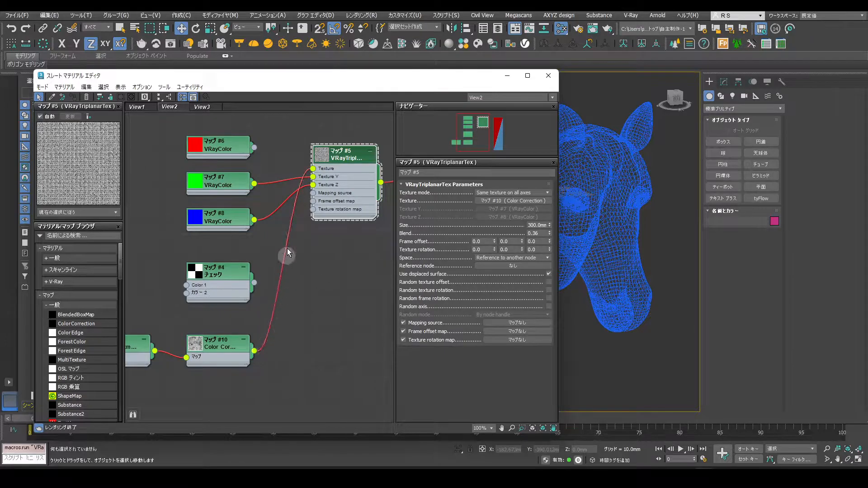
# - In View3, connect the VRayTriplanarTex output to the Mapping source input of all five VRayBitmap maps feeding the material
pyautogui.scroll(-2, 326, 302)
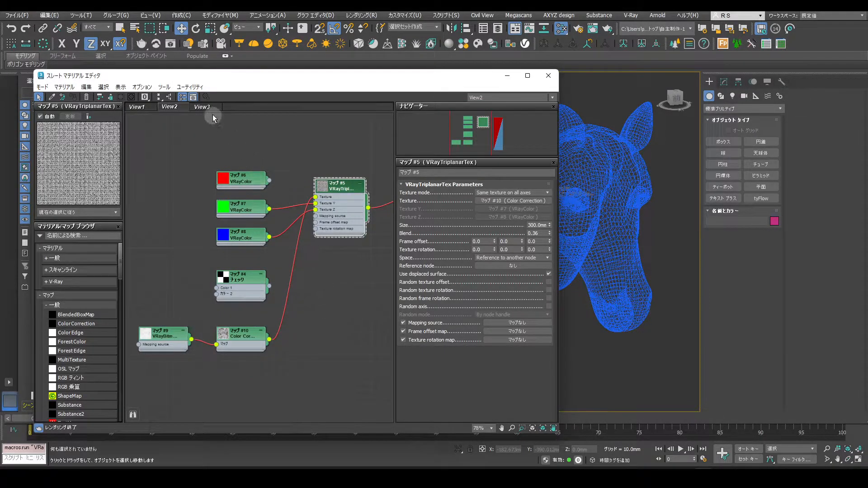
pyautogui.click(202, 107)
pyautogui.moveTo(230, 189); pyautogui.dragTo(331, 192, button='middle')
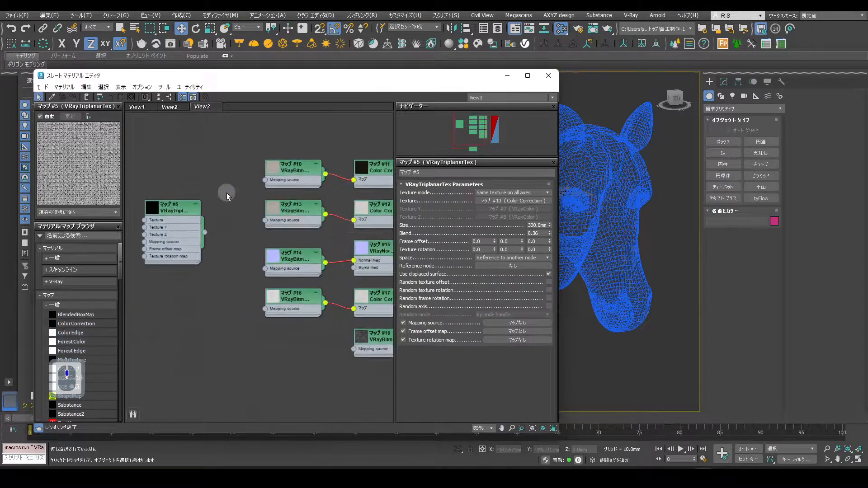
pyautogui.scroll(2, 227, 192)
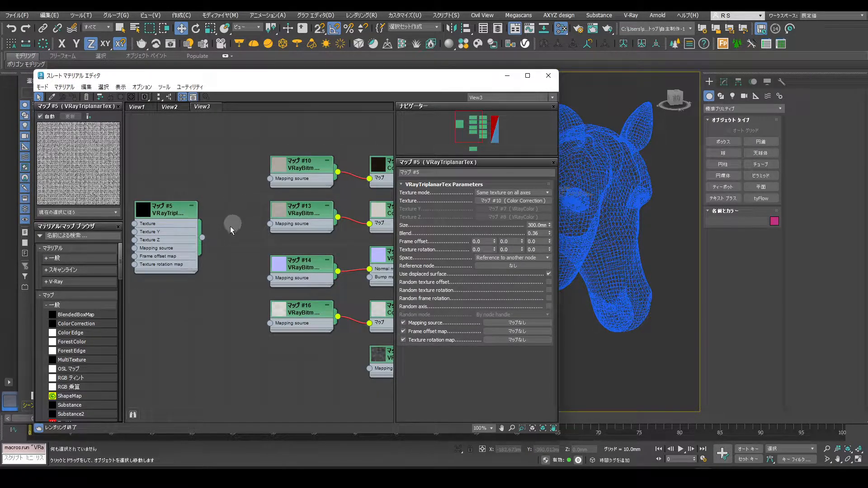
pyautogui.moveTo(202, 237); pyautogui.dragTo(270, 179)
pyautogui.moveTo(202, 237); pyautogui.dragTo(272, 324)
pyautogui.moveTo(202, 237); pyautogui.dragTo(369, 369)
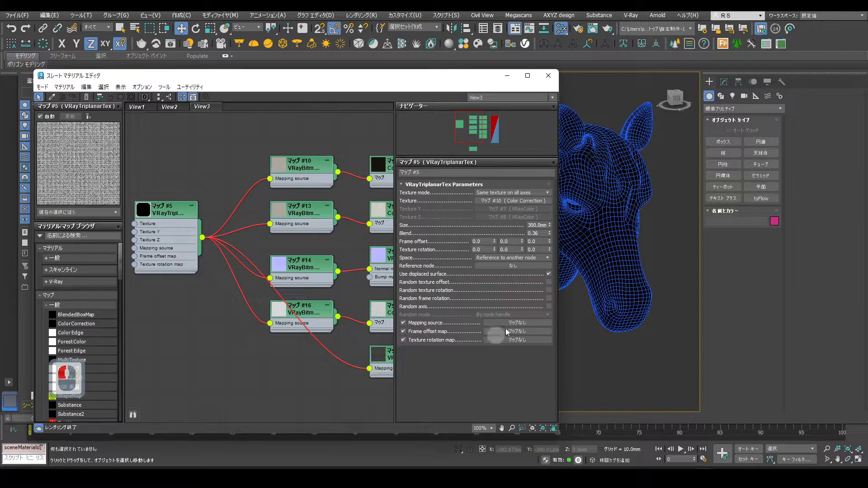
# - Set the shared VRayTriplanarTex map's Size to 300 mm and Blend to 0.28
pyautogui.click(170, 211)
pyautogui.doubleClick(540, 225)
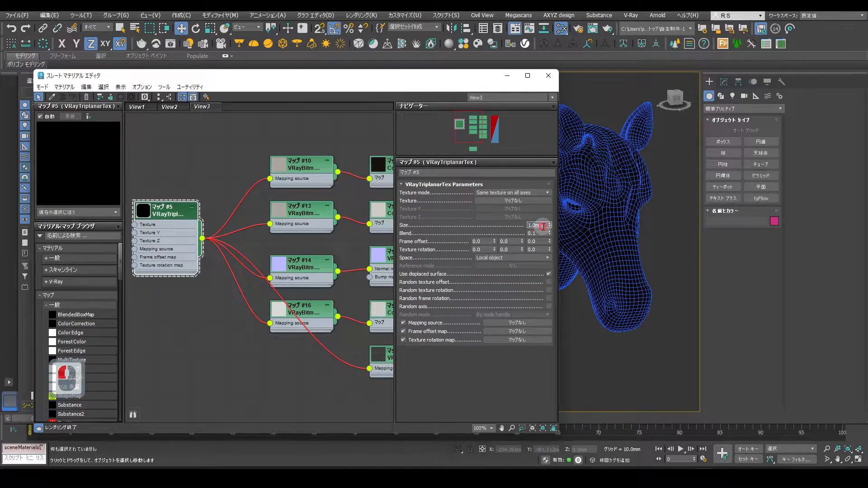
pyautogui.write('300')
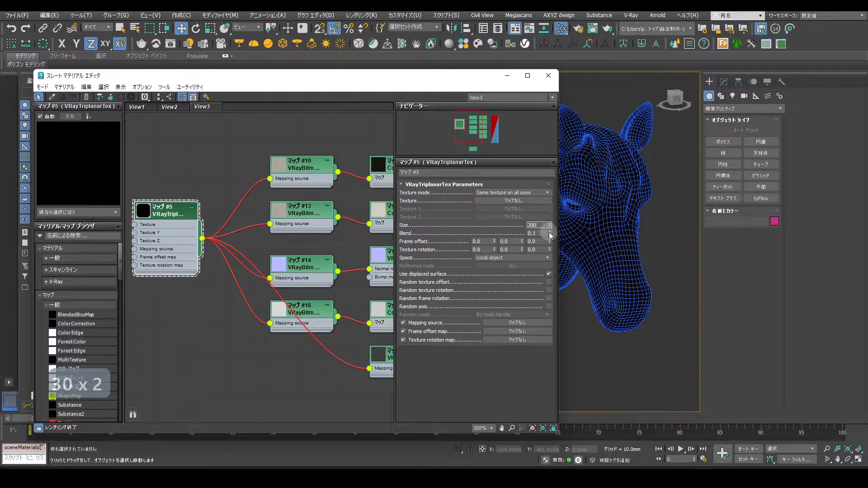
pyautogui.moveTo(550, 233); pyautogui.dragTo(550, 225)
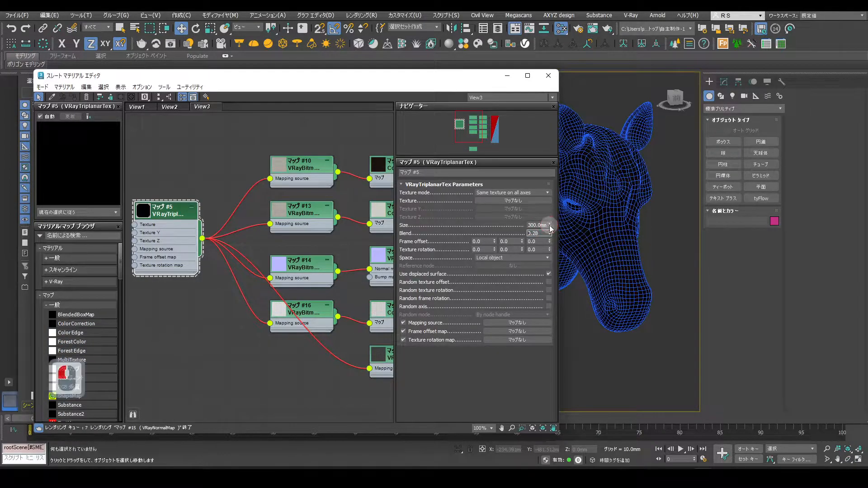
# - Select the horse, center it larger in the perspective view, and start an interactive render in the V-Ray Frame Buffer
pyautogui.scroll(-4, 217, 280)
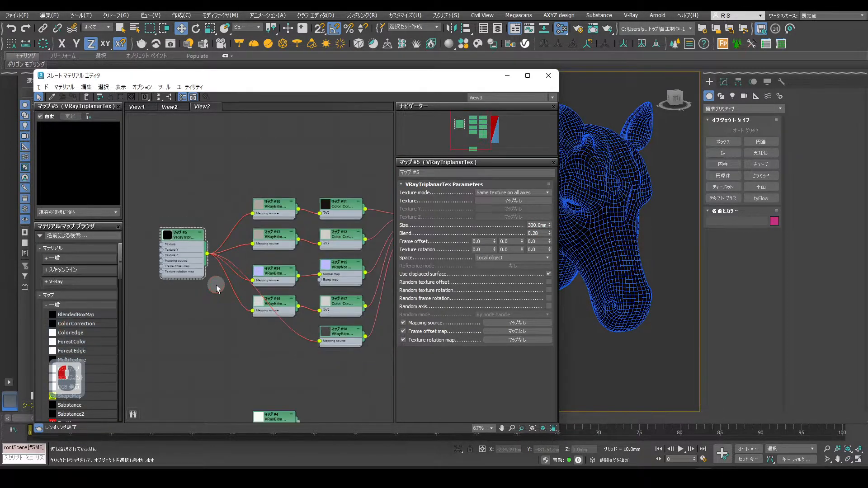
pyautogui.moveTo(320, 192); pyautogui.dragTo(303, 164, button='middle')
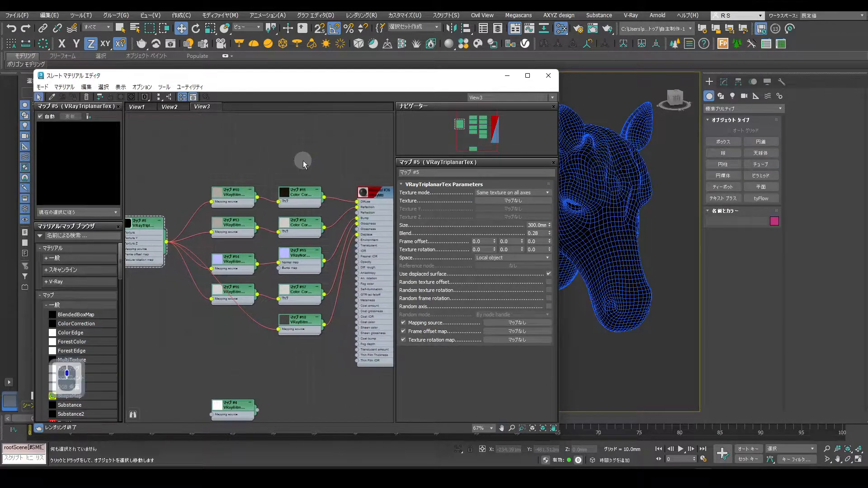
pyautogui.click(507, 75)
pyautogui.click(606, 202)
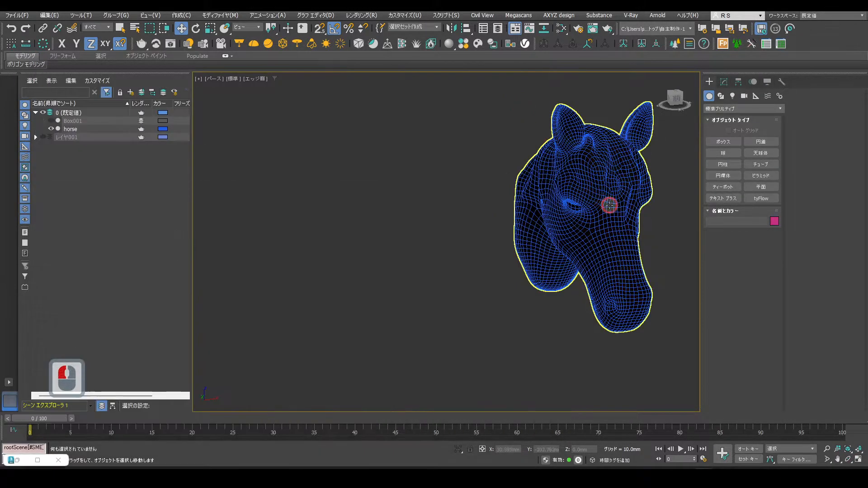
pyautogui.moveTo(523, 218); pyautogui.dragTo(384, 219, button='middle')
pyautogui.scroll(2, 416, 231)
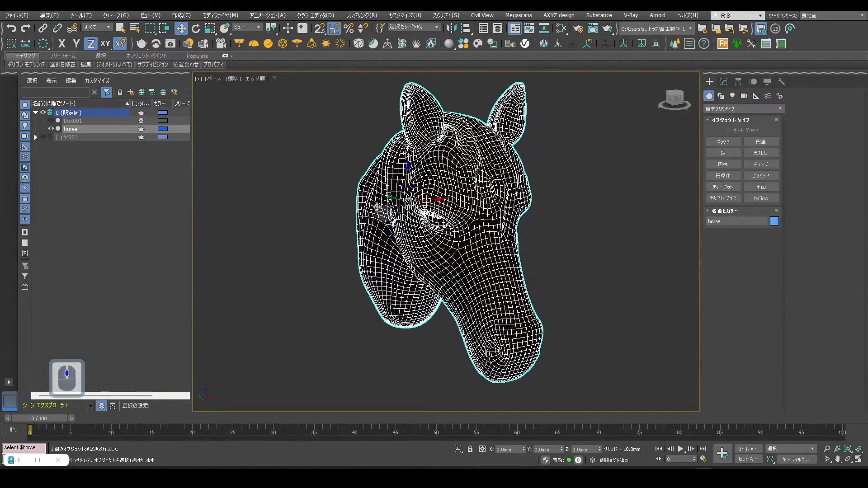
pyautogui.click(171, 46)
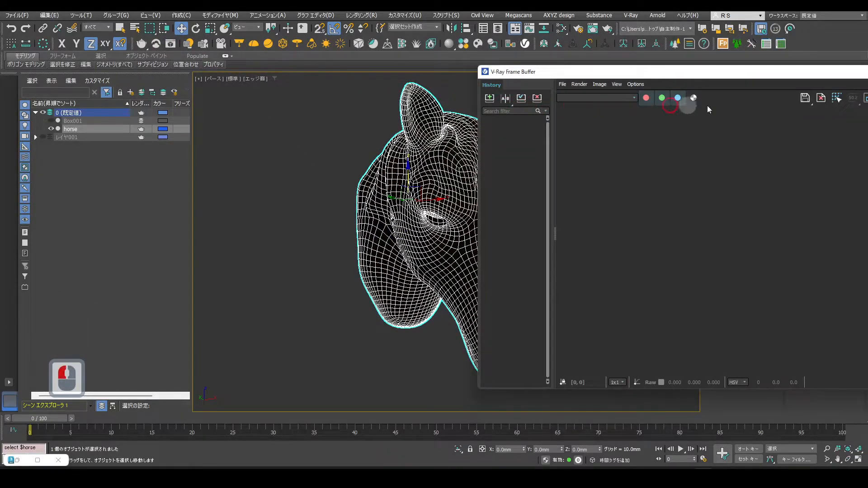
pyautogui.click(837, 95)
pyautogui.click(837, 95)
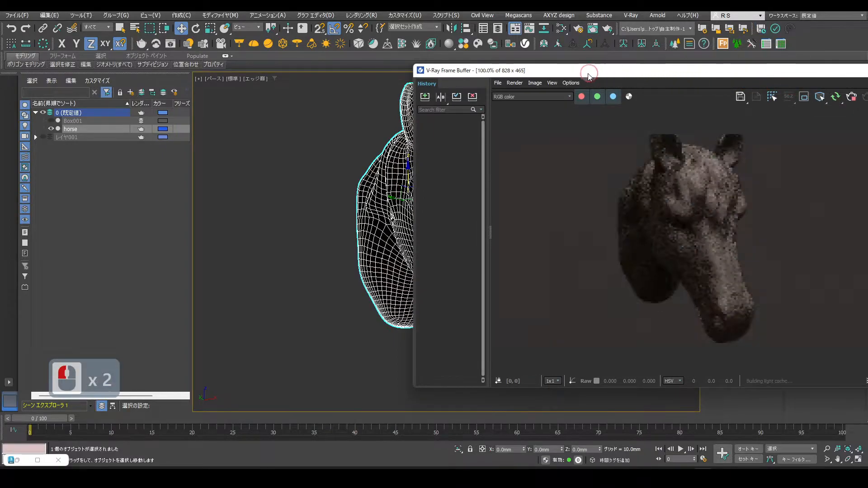
pyautogui.moveTo(584, 73); pyautogui.dragTo(623, 77)
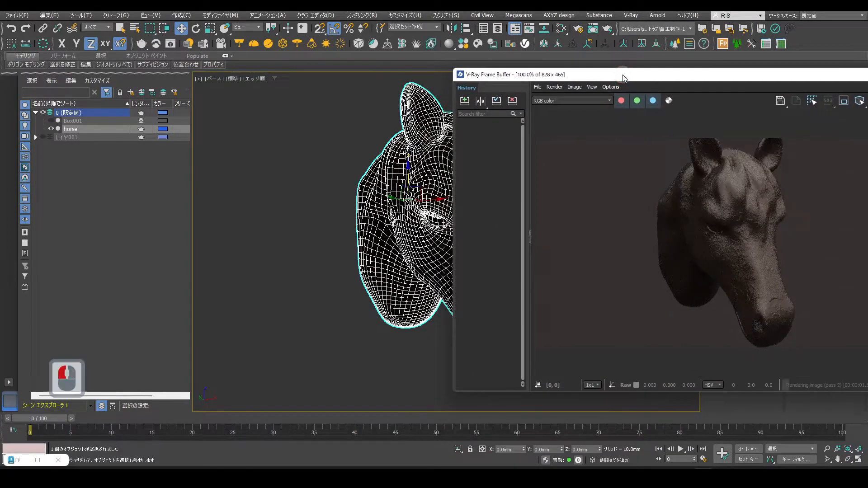
# - Reopen the Slate Material Editor and place the Scratch.jpg bitmap node directly below the material's other bitmap nodes
pyautogui.click(18, 460)
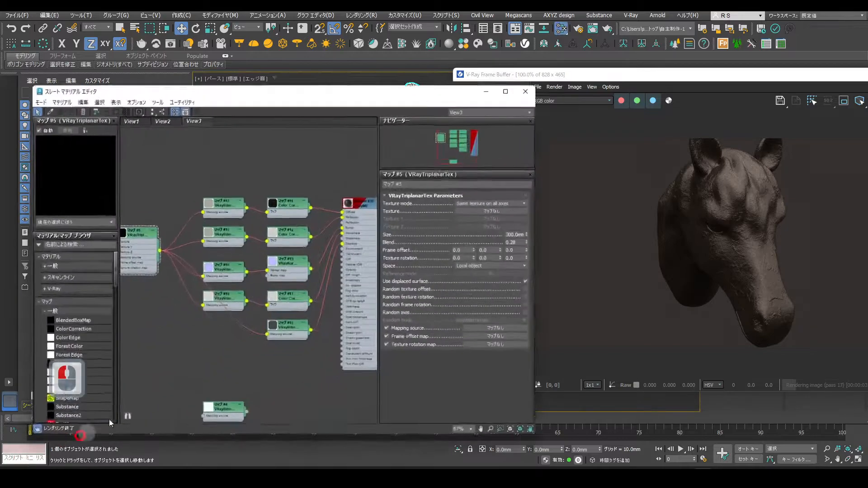
pyautogui.scroll(-3, 315, 246)
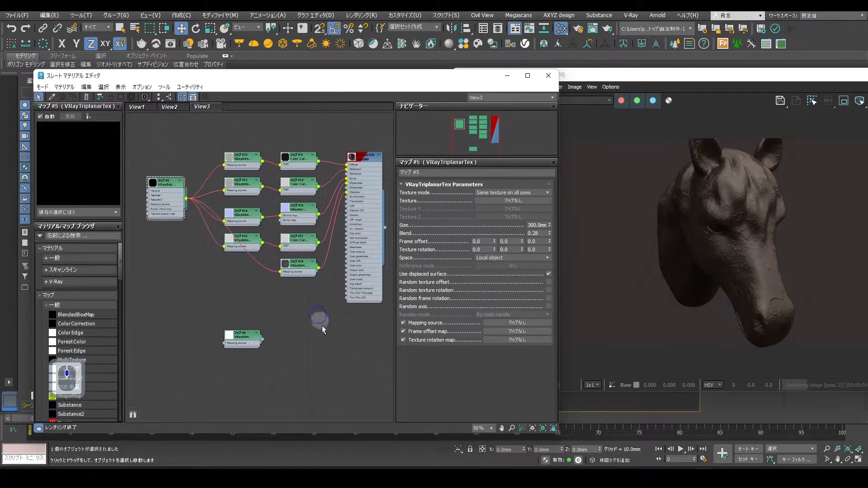
pyautogui.doubleClick(238, 337)
pyautogui.moveTo(248, 335); pyautogui.dragTo(301, 312)
pyautogui.scroll(2, 303, 294)
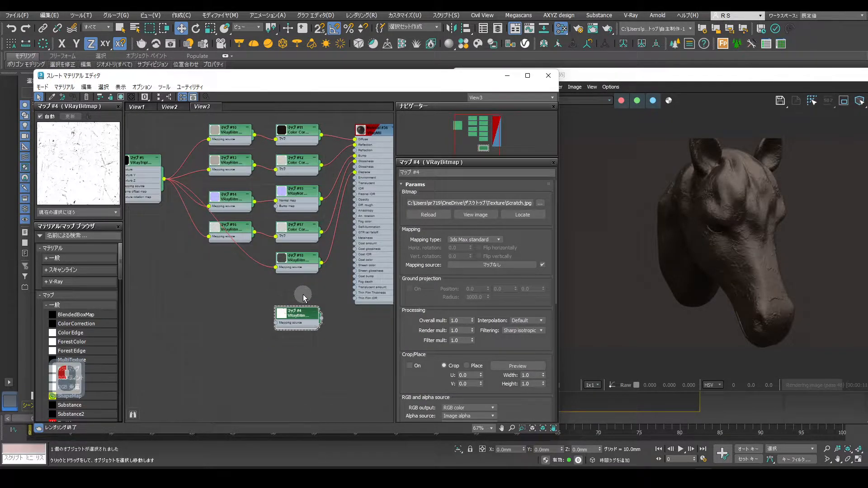
# - Create a second VRayTriplanarTex map beside the scratch bitmap and connect it to that bitmap's Mapping source
pyautogui.rightClick(232, 297)
pyautogui.moveTo(271, 308)
pyautogui.moveTo(339, 340)
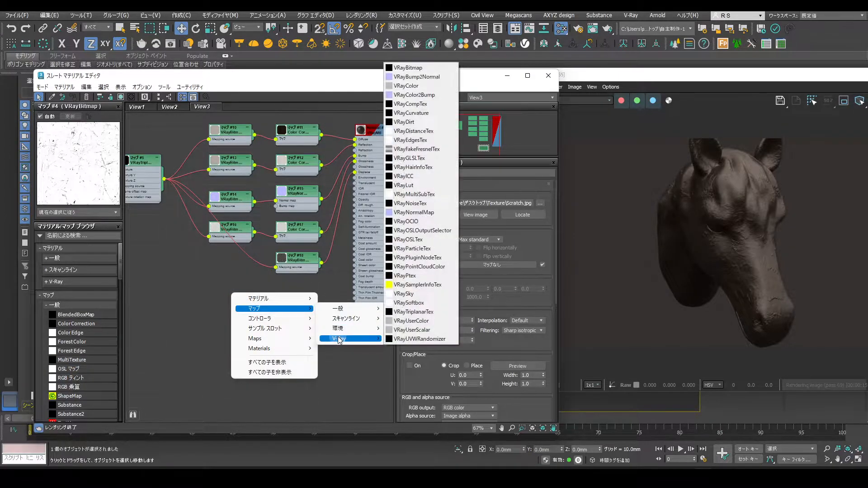
pyautogui.click(442, 315)
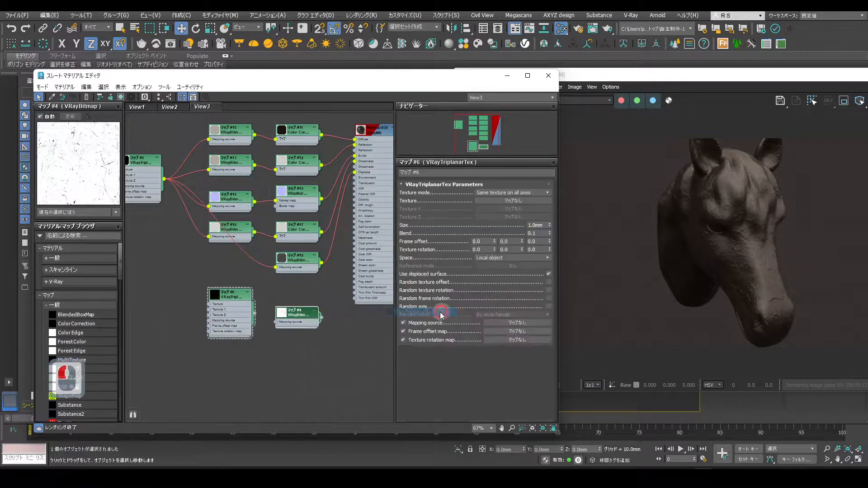
pyautogui.scroll(3, 271, 344)
pyautogui.moveTo(279, 316); pyautogui.dragTo(255, 304)
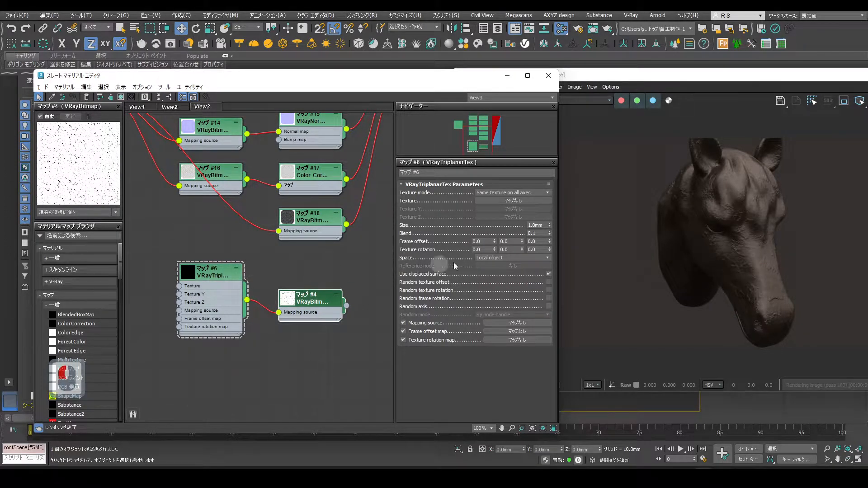
# - Set the scratch triplanar map's Size to 800 mm and Blend to 0.369
pyautogui.doubleClick(538, 225)
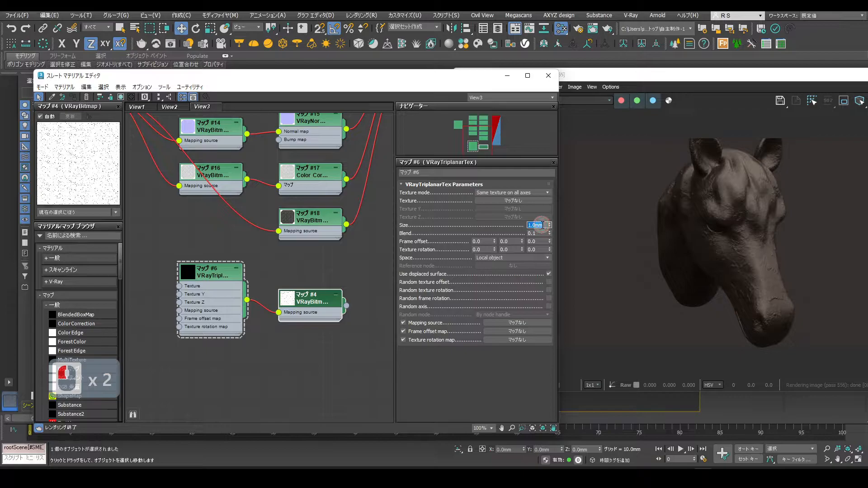
pyautogui.write('800')
pyautogui.moveTo(549, 235); pyautogui.dragTo(550, 224)
# - Move the VRayMtl node away from its maps to make room, and add a Composite map (合成) with two layers above the connections
pyautogui.scroll(-2, 286, 267)
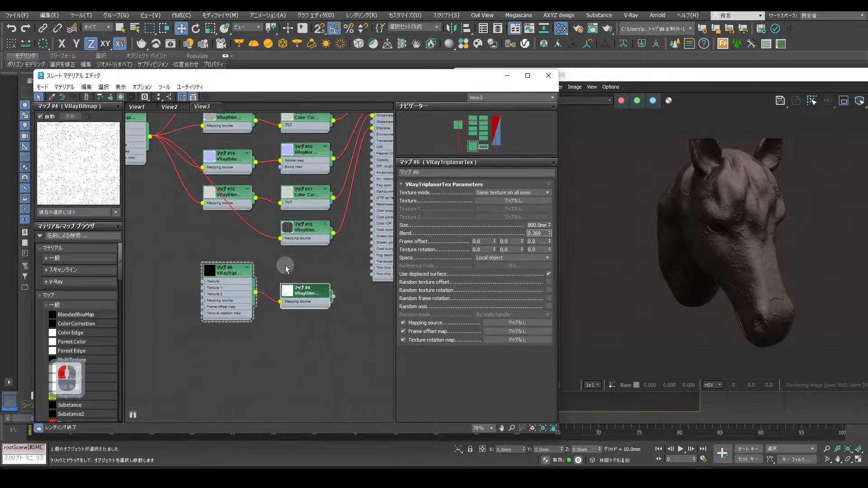
pyautogui.moveTo(347, 253); pyautogui.dragTo(298, 317, button='middle')
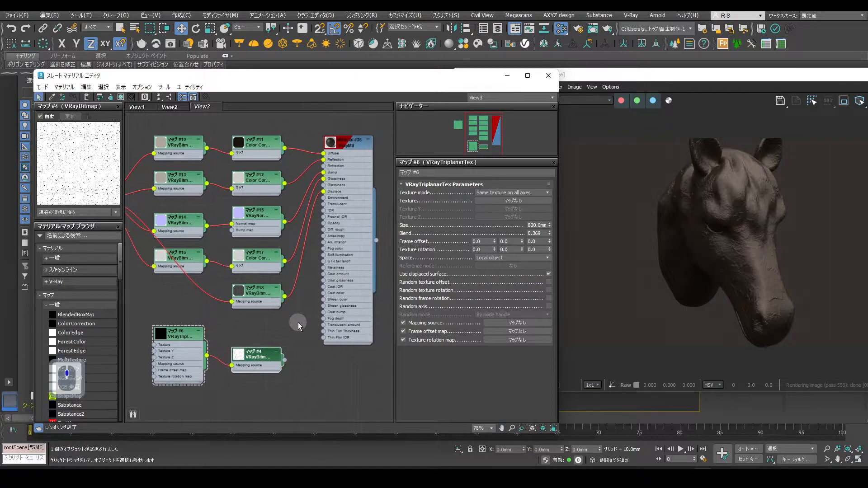
pyautogui.moveTo(304, 242); pyautogui.dragTo(234, 246, button='middle')
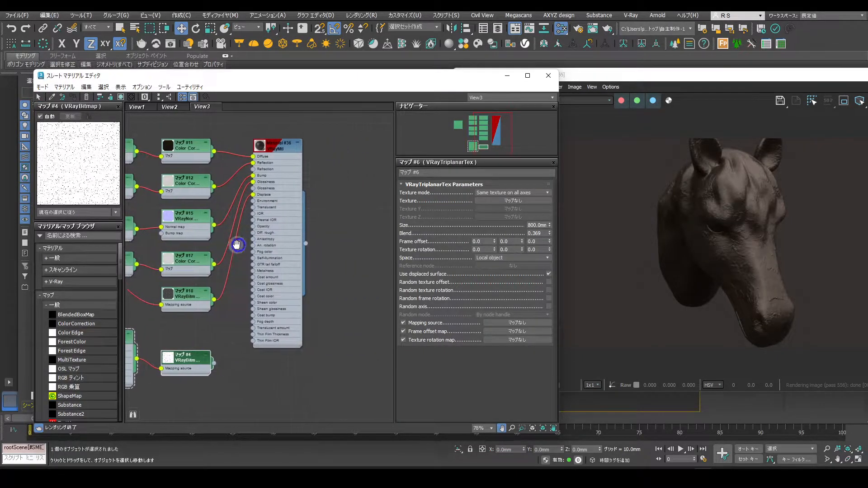
pyautogui.click(259, 148)
pyautogui.moveTo(263, 147); pyautogui.dragTo(349, 149)
pyautogui.scroll(-10, 83, 319)
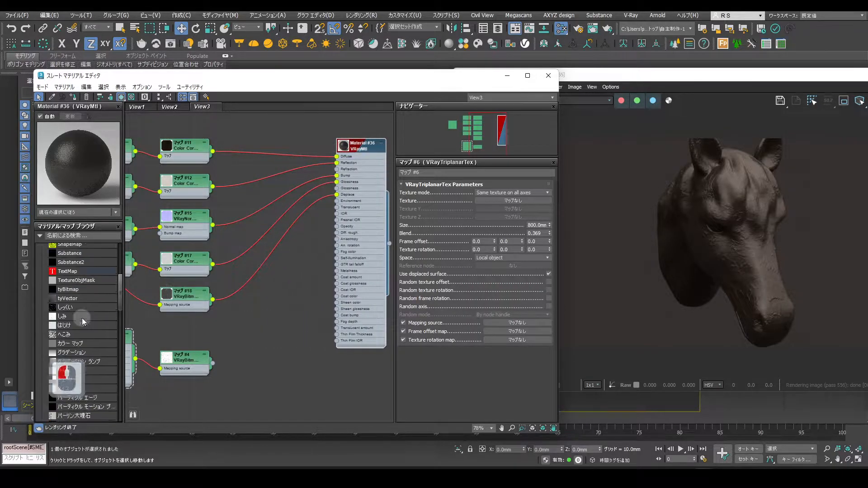
pyautogui.scroll(-3, 86, 319)
pyautogui.moveTo(64, 320); pyautogui.dragTo(269, 135)
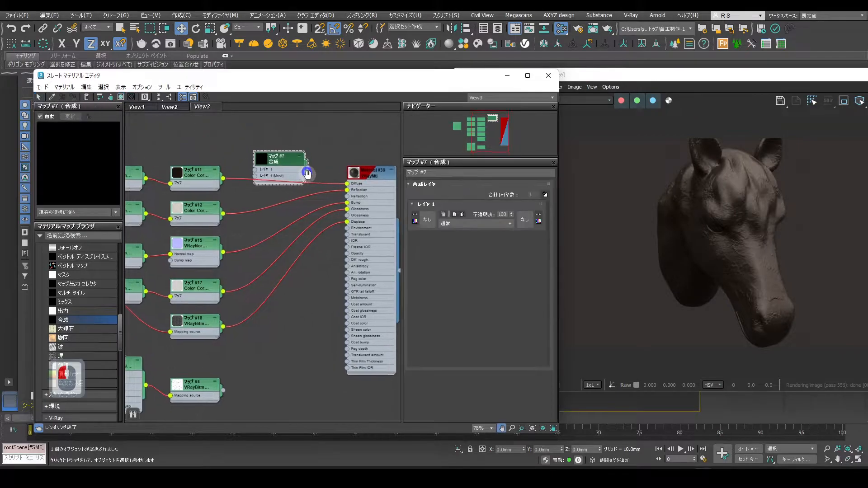
pyautogui.moveTo(307, 171); pyautogui.dragTo(316, 195, button='middle')
pyautogui.moveTo(289, 179); pyautogui.dragTo(296, 137)
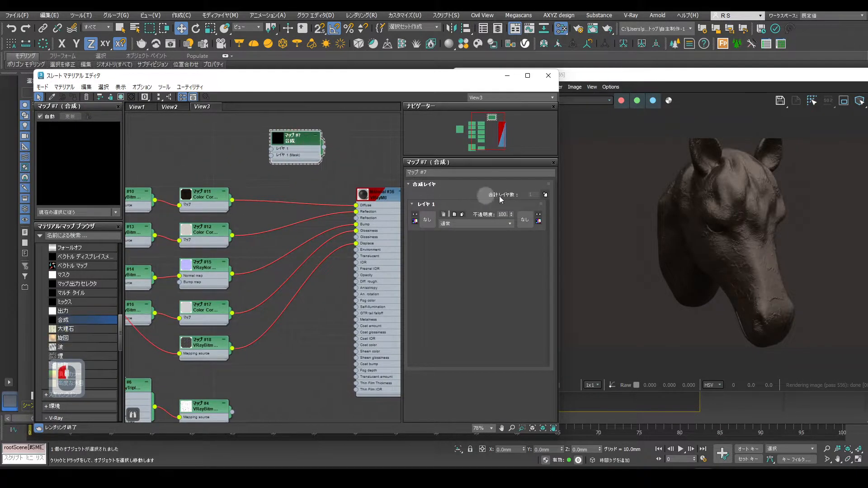
pyautogui.click(546, 195)
# - Connect the diffuse Color Correction to Composite layer 1 and the scratch bitmap to layer 2, and route the Composite into the material's Diffuse
pyautogui.moveTo(237, 203); pyautogui.dragTo(271, 149)
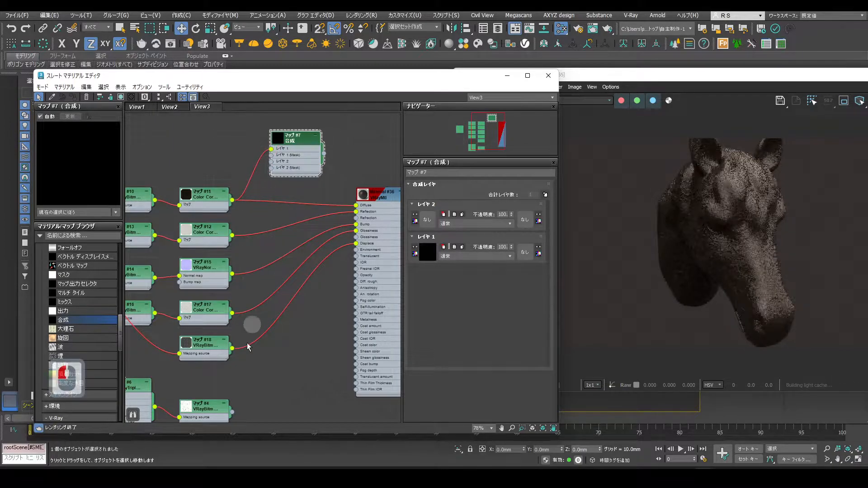
pyautogui.moveTo(232, 411); pyautogui.dragTo(271, 162)
pyautogui.moveTo(324, 153); pyautogui.dragTo(356, 205)
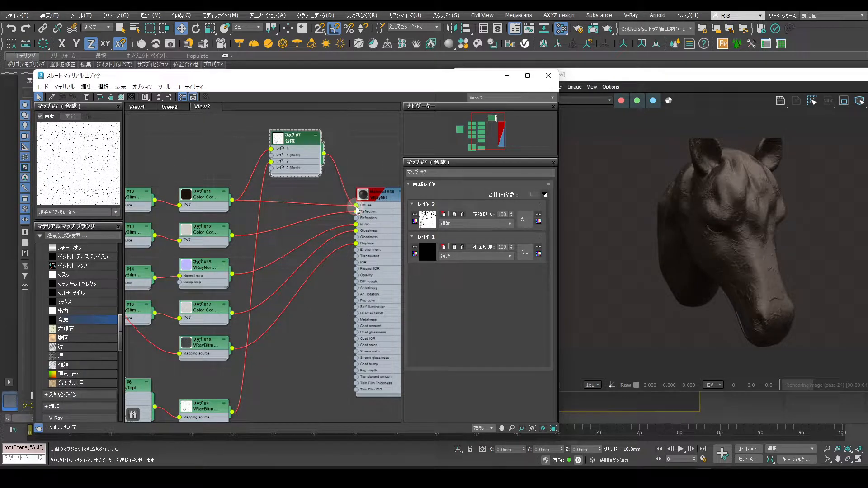
# - Set the Composite's layer 2 blending mode to Multiply (乗算) and its opacity to 40
pyautogui.click(468, 223)
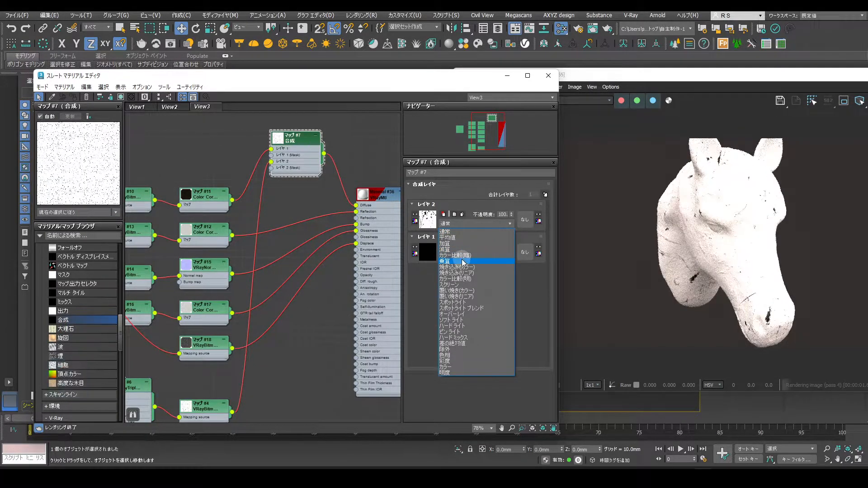
pyautogui.click(462, 259)
pyautogui.doubleClick(503, 215)
pyautogui.write('10')
pyautogui.press('Return')
pyautogui.write('40')
pyautogui.press('Return')
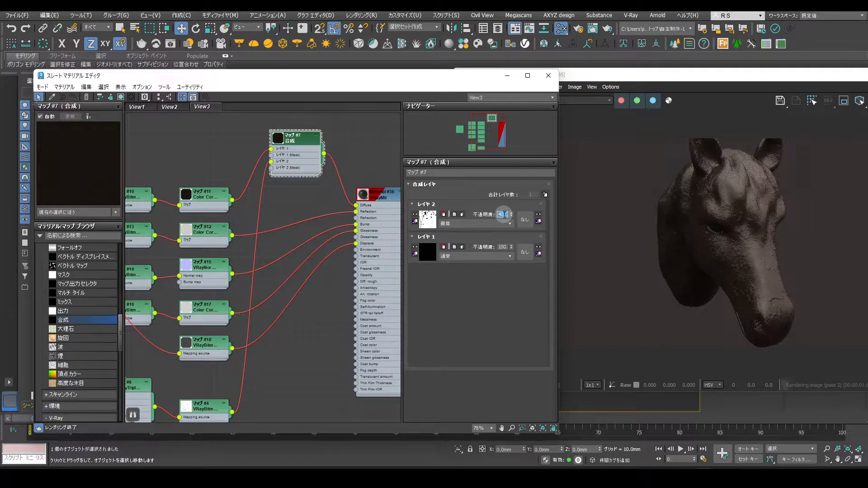
# - Disconnect the Reflection, Glossiness and Displace maps from the VRayMtl
pyautogui.click(325, 200)
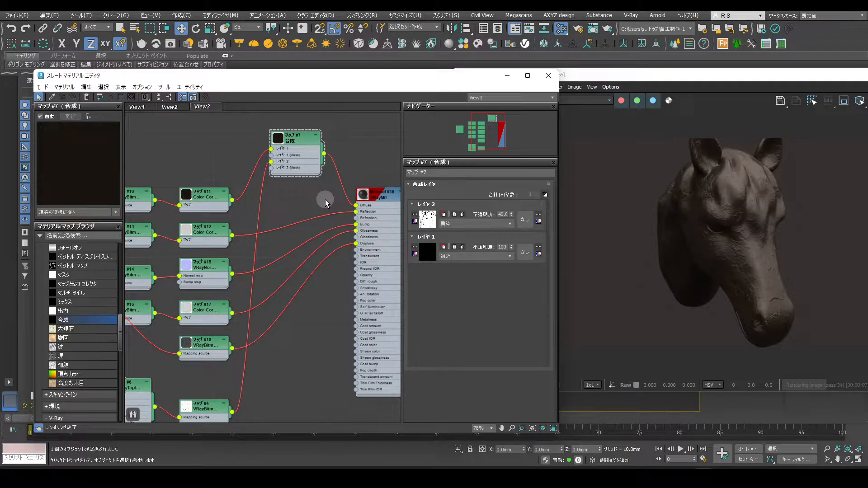
pyautogui.click(316, 225)
pyautogui.press('Delete')
pyautogui.moveTo(321, 304); pyautogui.dragTo(289, 270)
pyautogui.press('Delete')
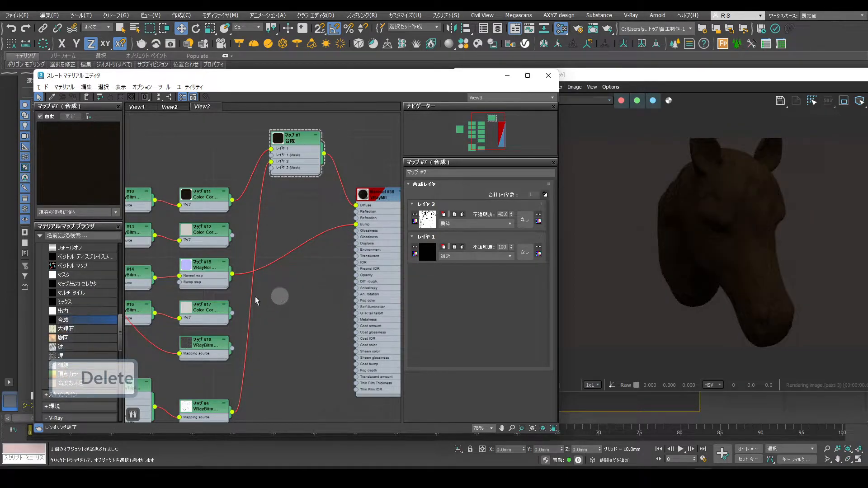
# - Add another Composite map below the diffuse Composite and give it a second layer
pyautogui.click(294, 195)
pyautogui.moveTo(294, 194); pyautogui.dragTo(294, 194)
pyautogui.doubleClick(294, 194)
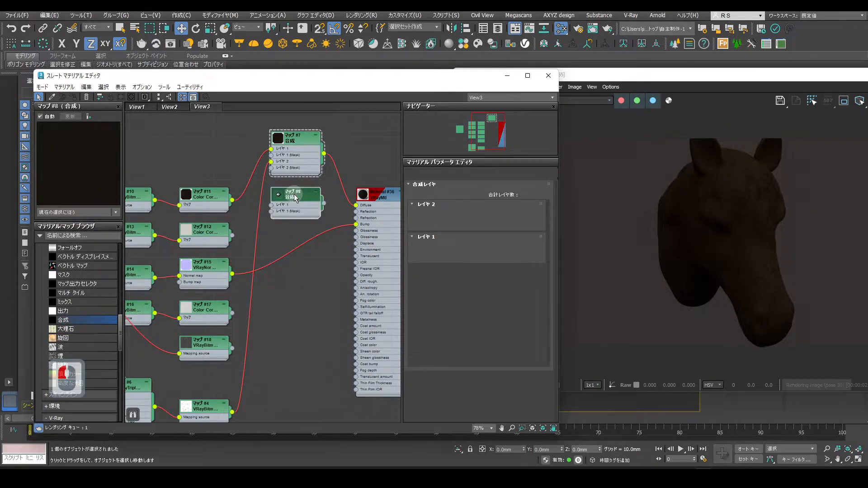
pyautogui.click(545, 194)
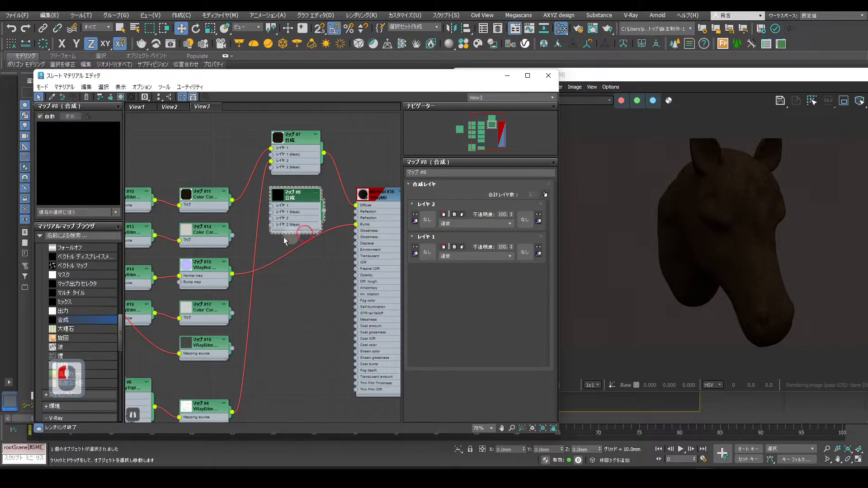
# - Wire the reflection Color Correction and scratch bitmap into the second Composite's layers 1 and 2, feed it into Reflection, and set layer 2 to Multiply (乗算)
pyautogui.moveTo(233, 236); pyautogui.dragTo(270, 206)
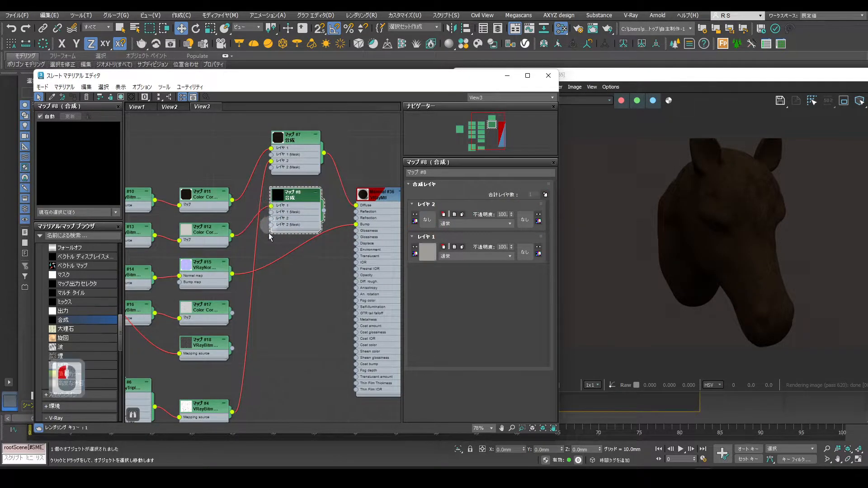
pyautogui.moveTo(232, 413); pyautogui.dragTo(271, 219)
pyautogui.moveTo(325, 213); pyautogui.dragTo(356, 210)
pyautogui.click(444, 224)
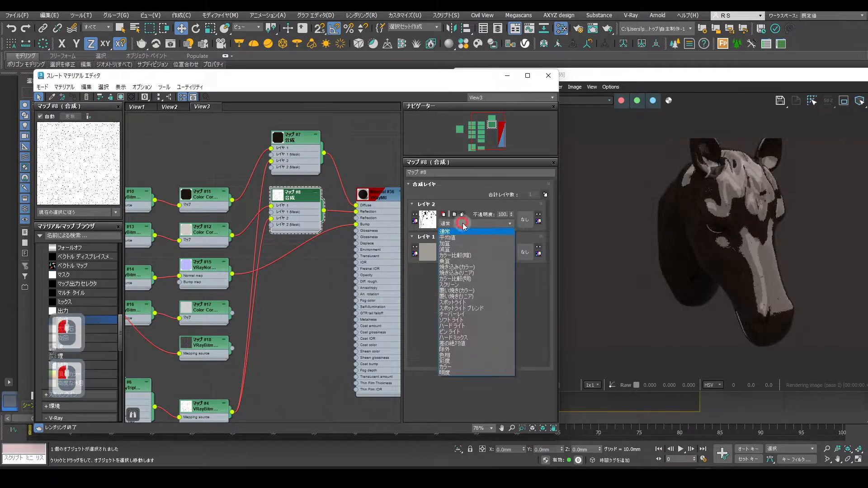
pyautogui.click(469, 259)
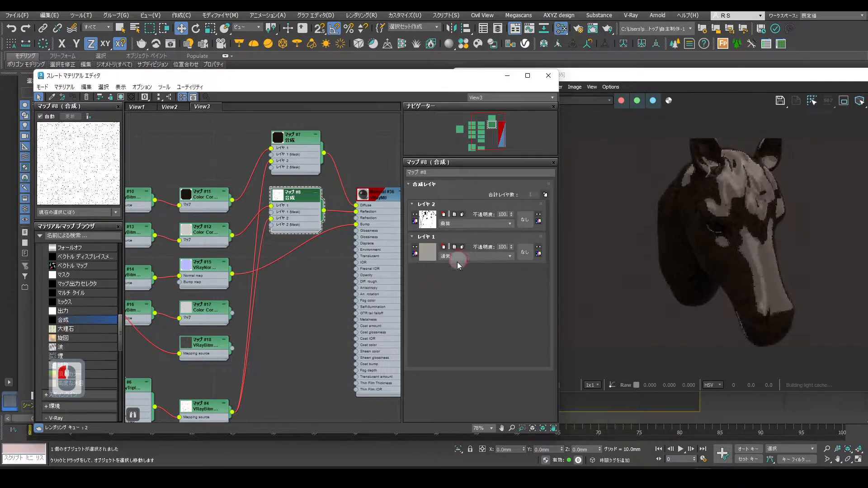
# - Add a third Composite map below the reflection Composite and give it a second layer
pyautogui.moveTo(64, 320); pyautogui.dragTo(301, 272)
pyautogui.doubleClick(291, 274)
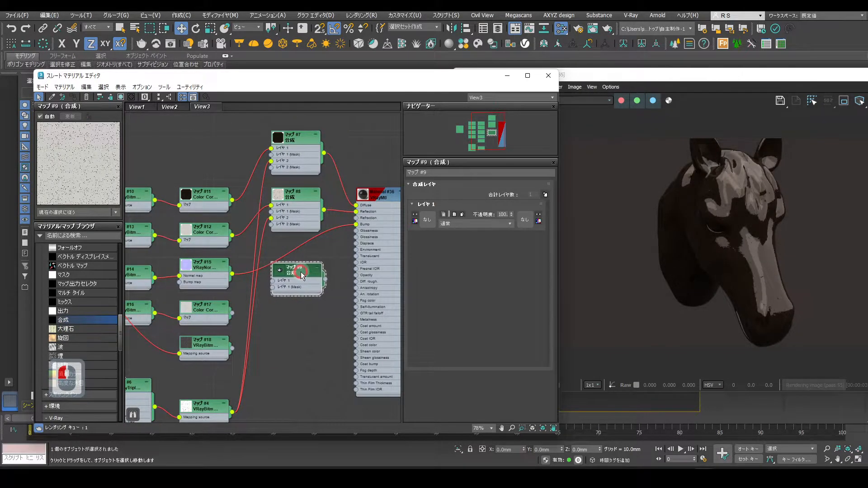
pyautogui.click(545, 194)
# - Wire the glossiness Color Correction and scratch bitmap into the third Composite's two layers, feed it into Glossiness, and set layer 2 to Multiply (乗算)
pyautogui.moveTo(232, 313); pyautogui.dragTo(272, 283)
pyautogui.moveTo(232, 414); pyautogui.dragTo(271, 296)
pyautogui.moveTo(330, 287); pyautogui.dragTo(357, 231)
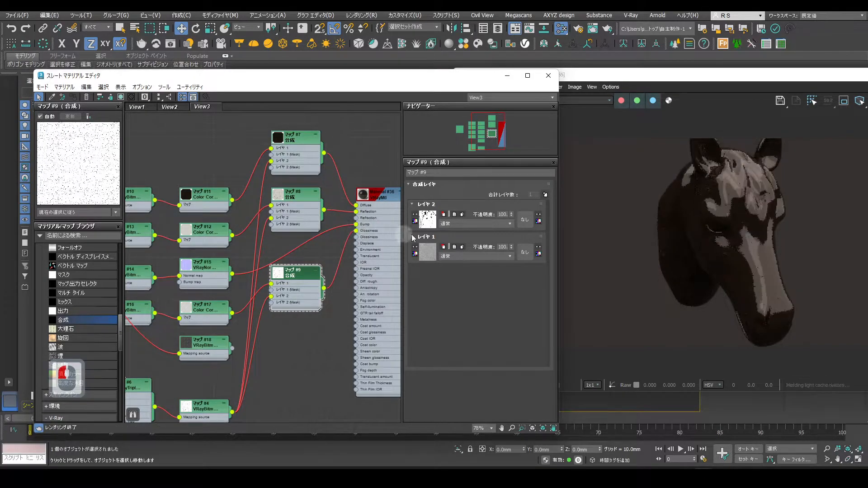
pyautogui.click(461, 223)
pyautogui.click(466, 262)
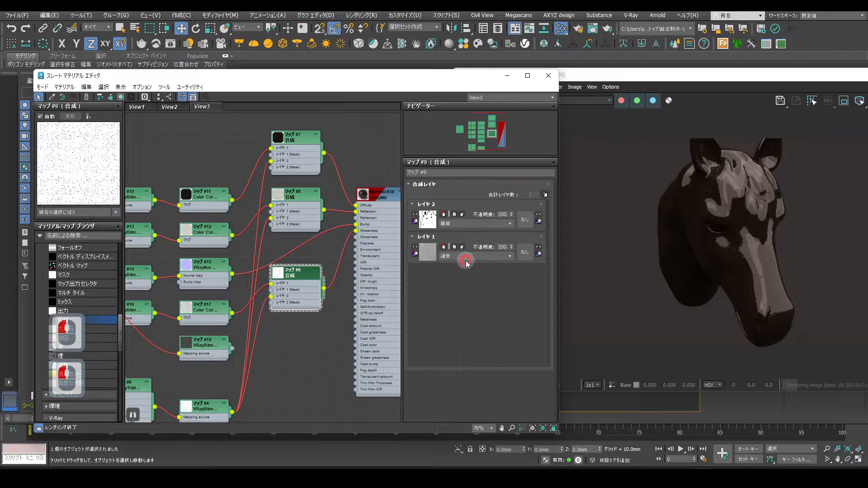
# - Add a fourth, two-layer Composite map with the displacement bitmap in layer 1 and the scratch bitmap in layer 2
pyautogui.moveTo(63, 324); pyautogui.dragTo(303, 341)
pyautogui.click(546, 195)
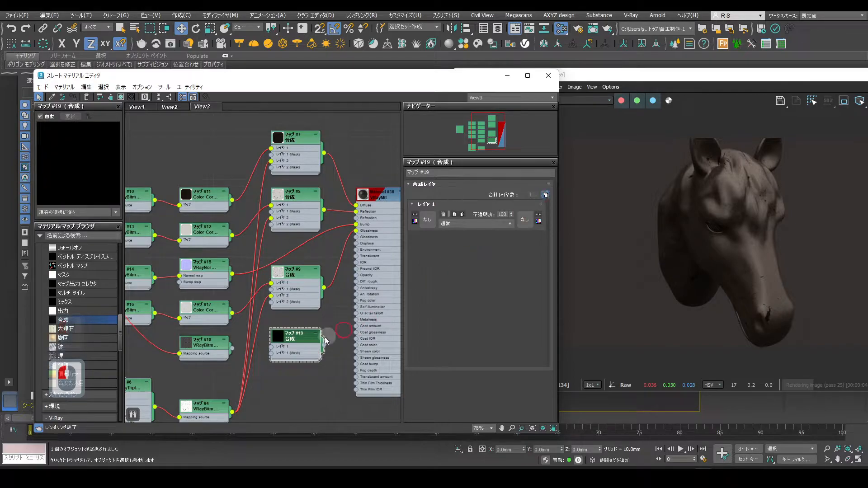
pyautogui.moveTo(232, 348); pyautogui.dragTo(271, 351)
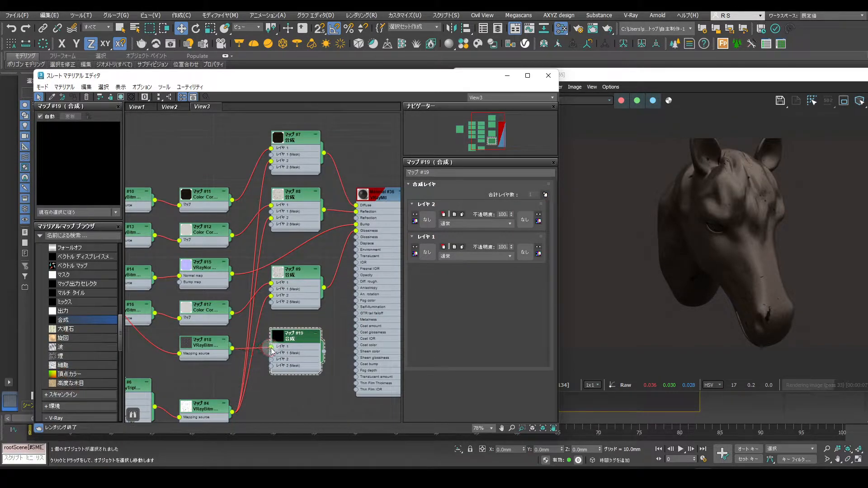
pyautogui.moveTo(233, 413); pyautogui.dragTo(271, 361)
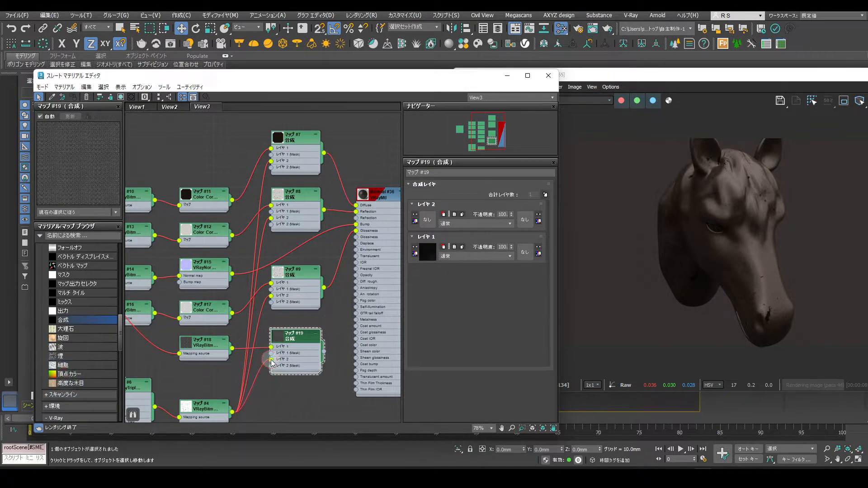
# - Route the fourth Composite into the material's Displace and set its layer 2 blending mode to Multiply (乗算)
pyautogui.moveTo(324, 351); pyautogui.dragTo(334, 334)
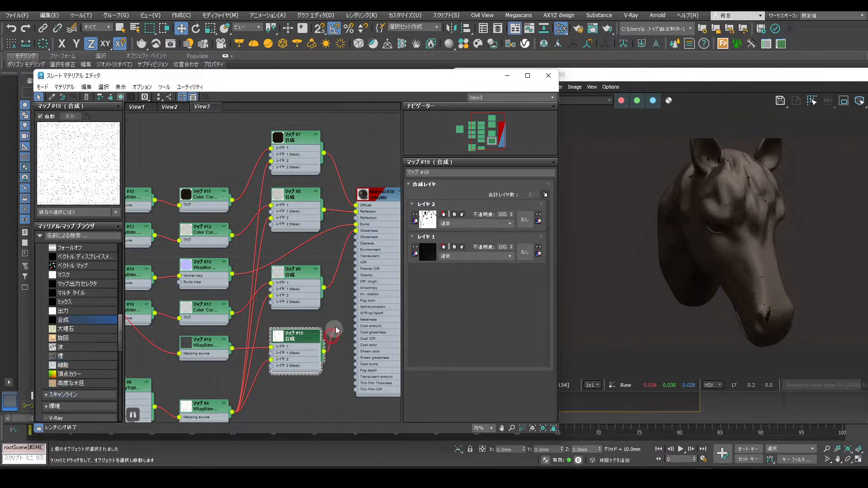
pyautogui.moveTo(357, 246); pyautogui.dragTo(357, 244)
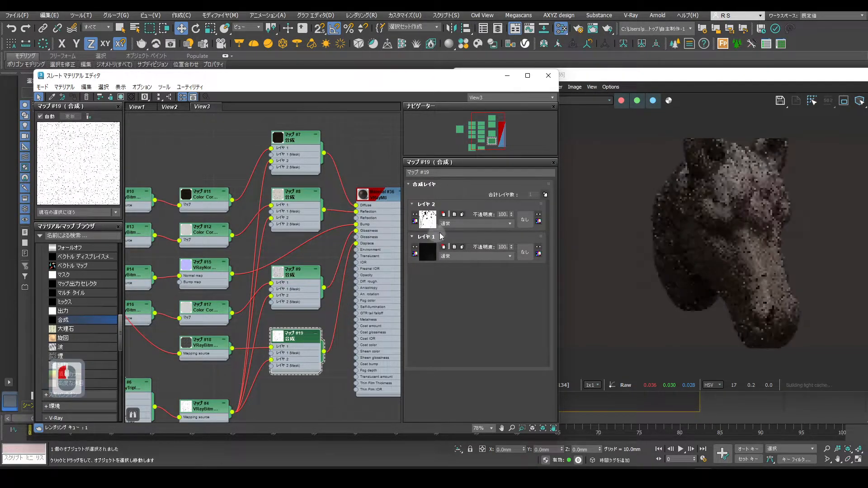
pyautogui.click(452, 224)
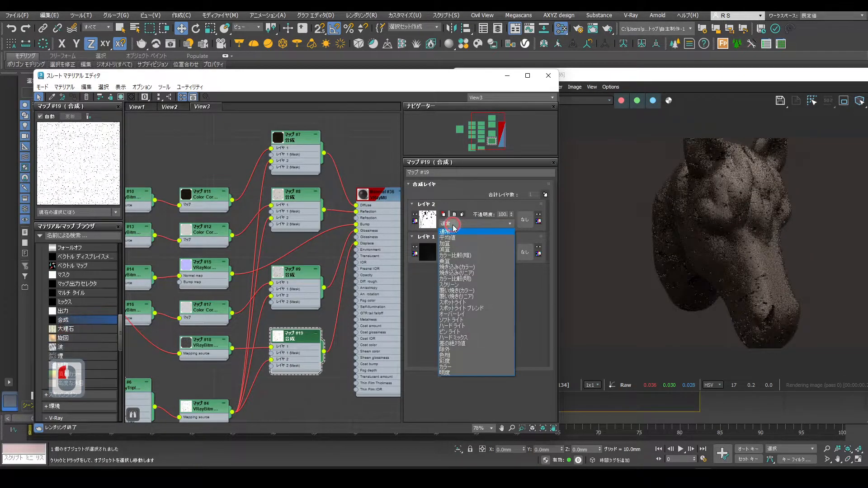
pyautogui.click(465, 262)
pyautogui.scroll(-3, 306, 267)
pyautogui.moveTo(276, 363); pyautogui.dragTo(300, 328, button='middle')
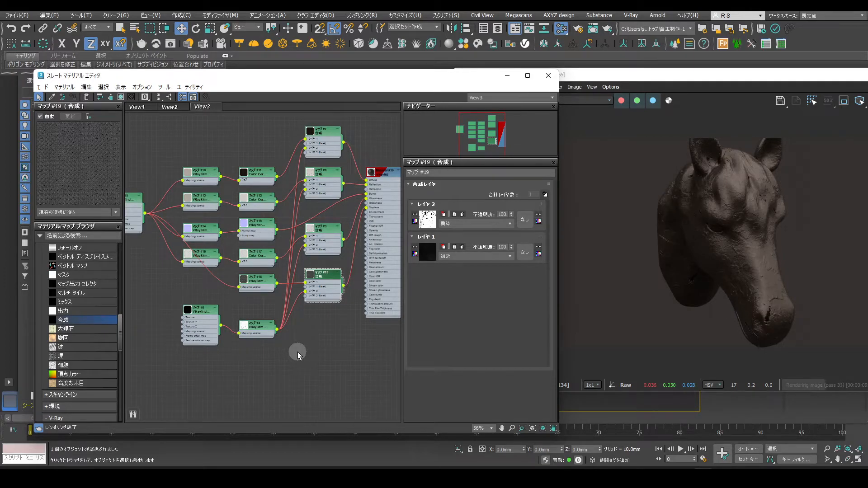
# - Minimize the Slate Material Editor and close the V-Ray Frame Buffer
pyautogui.click(507, 75)
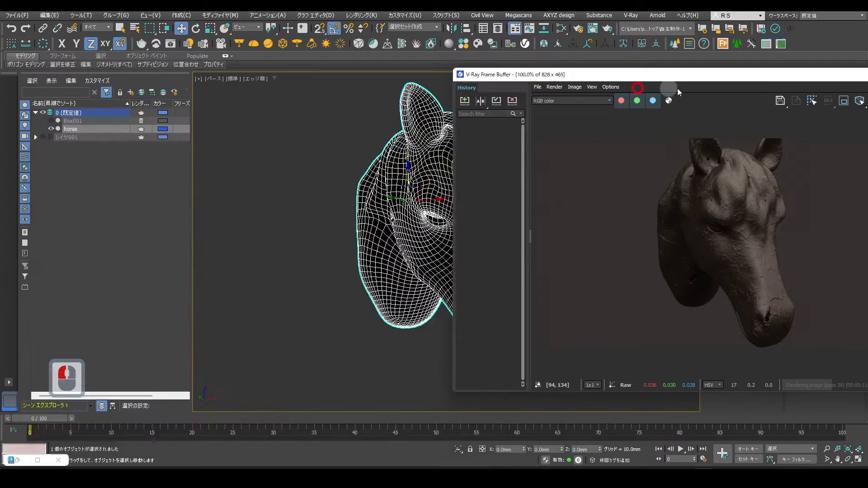
pyautogui.moveTo(729, 75); pyautogui.dragTo(607, 85)
pyautogui.moveTo(818, 85); pyautogui.dragTo(773, 87)
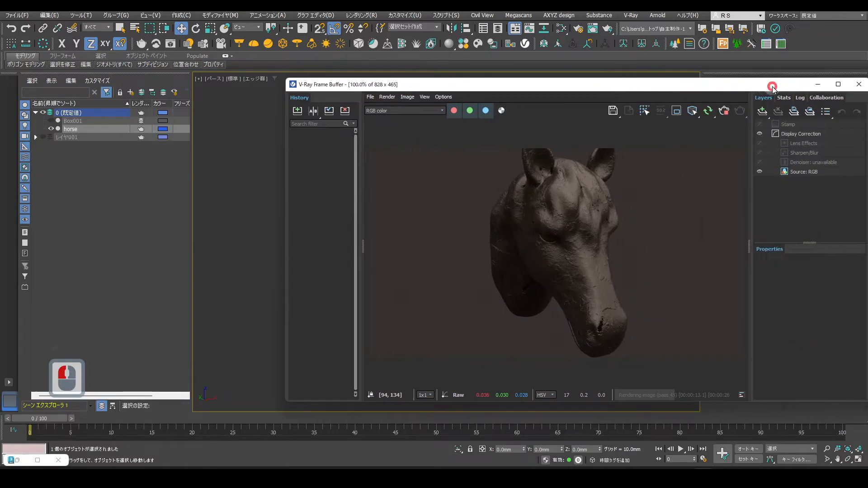
pyautogui.click(859, 84)
# - Start V-Ray interactive rendering in the perspective viewport and orbit around the horse head to inspect the layered scratches
pyautogui.click(233, 79)
pyautogui.click(242, 90)
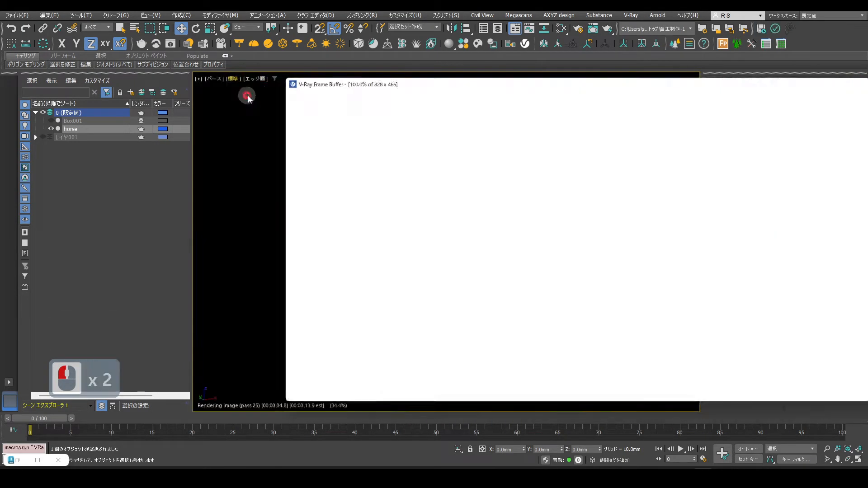
pyautogui.scroll(1, 415, 165)
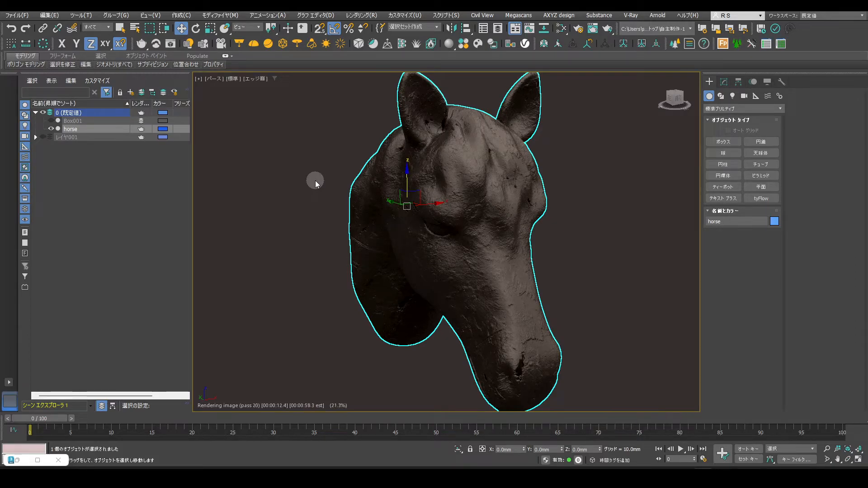
pyautogui.keyDown('alt'); pyautogui.moveTo(571, 196); pyautogui.dragTo(488, 193, button='middle'); pyautogui.keyUp('alt')
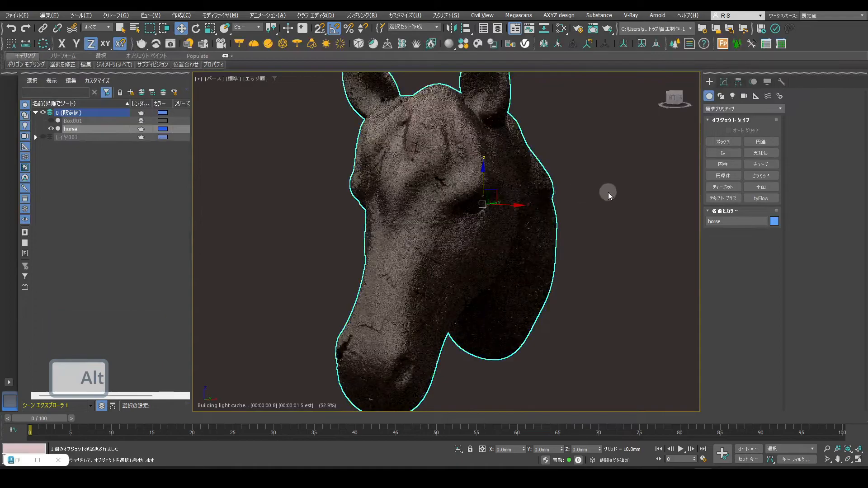